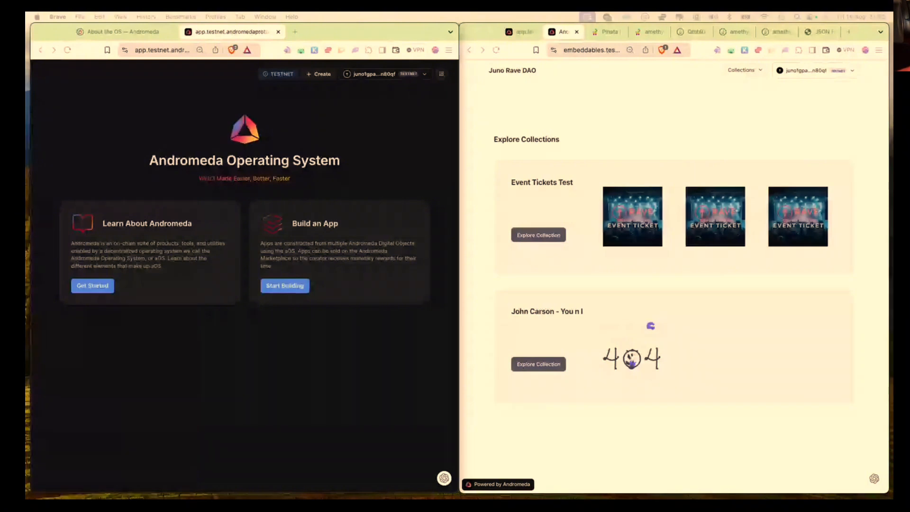
left_click(485, 339)
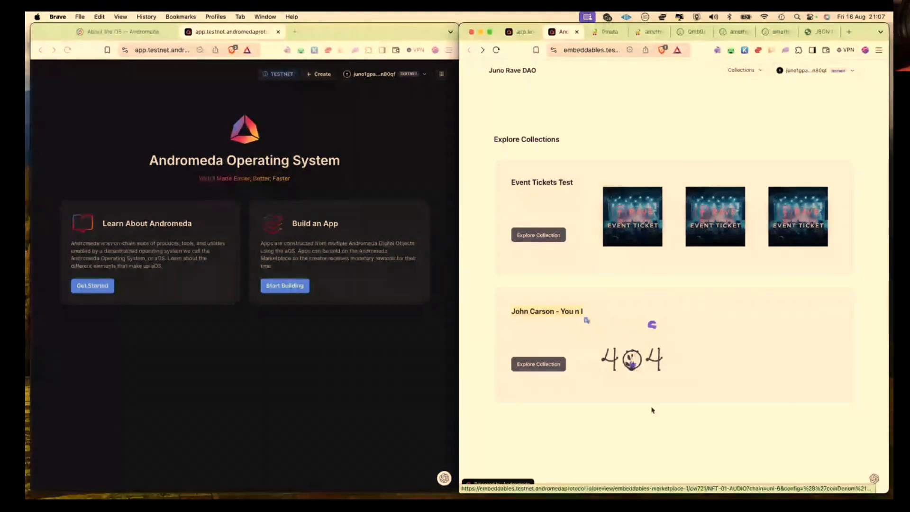
left_click(645, 360)
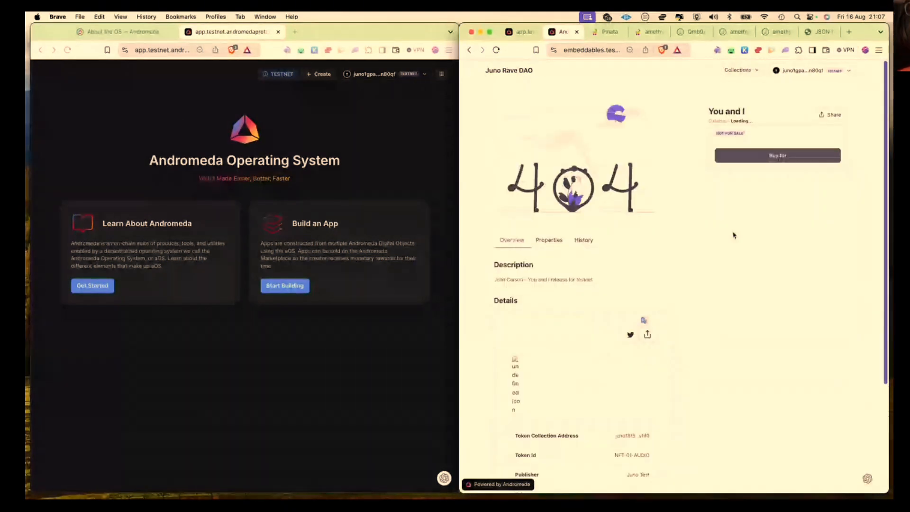
scroll(717, 306, "down", 2)
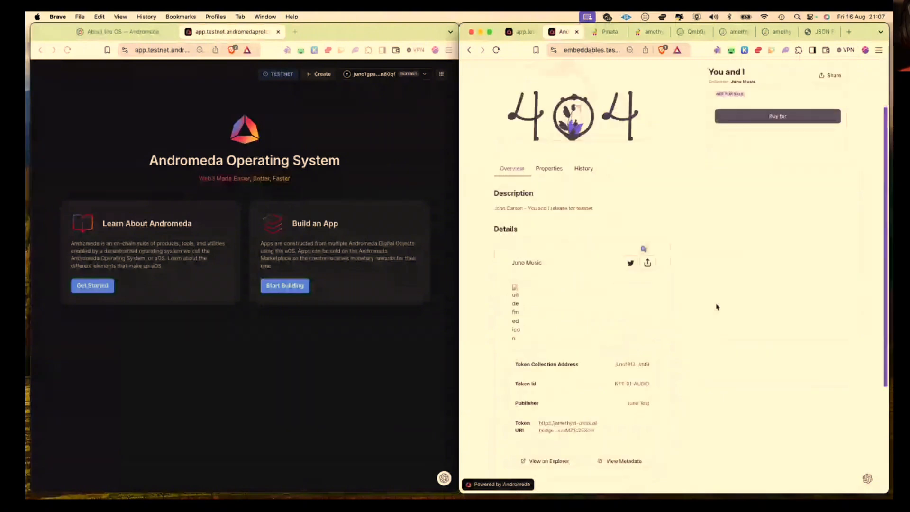
scroll(715, 303, "up", 2)
scroll(693, 259, "down", 2)
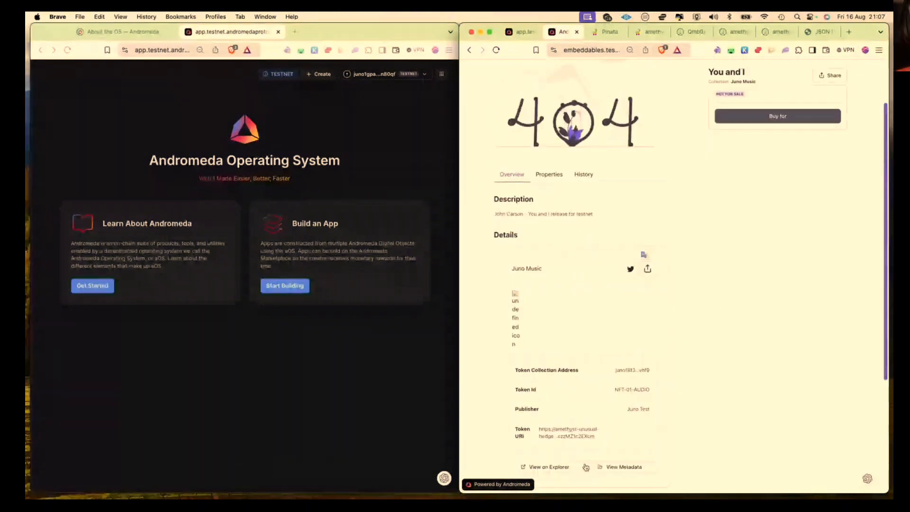
scroll(588, 456, "up", 2)
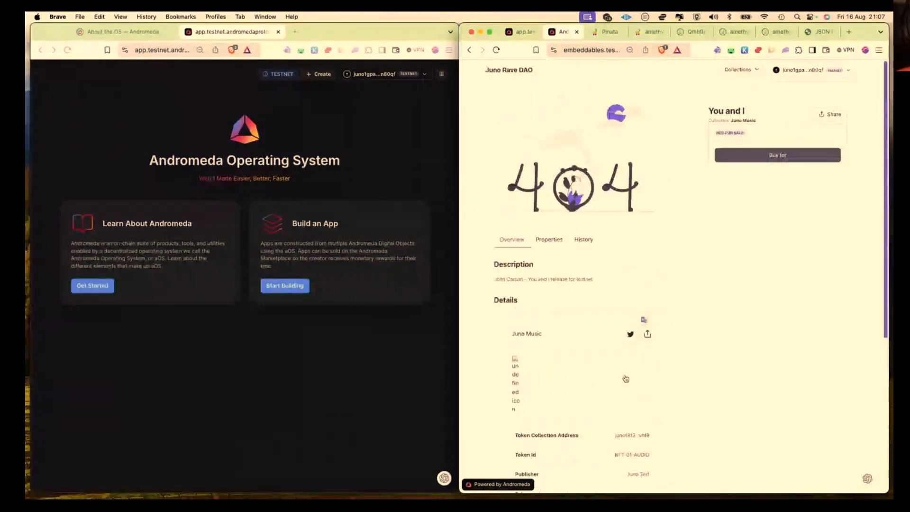
left_click(470, 50)
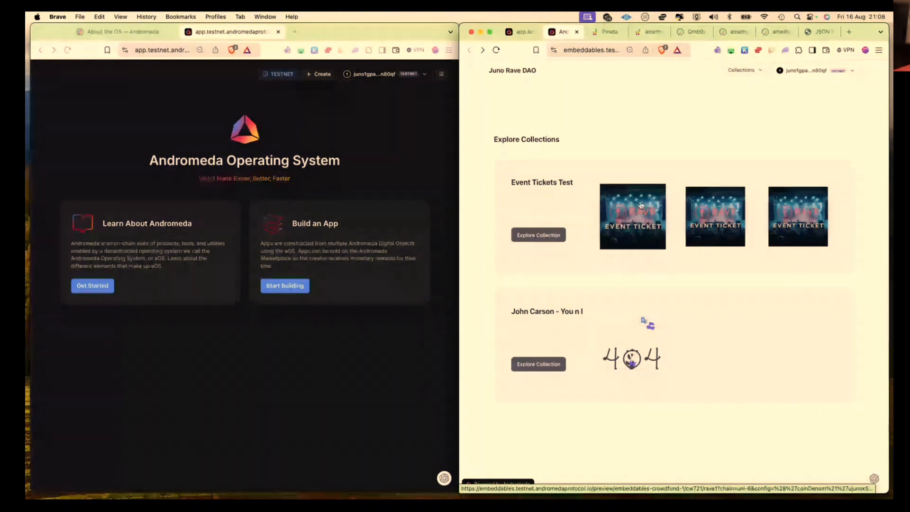
left_click(631, 232)
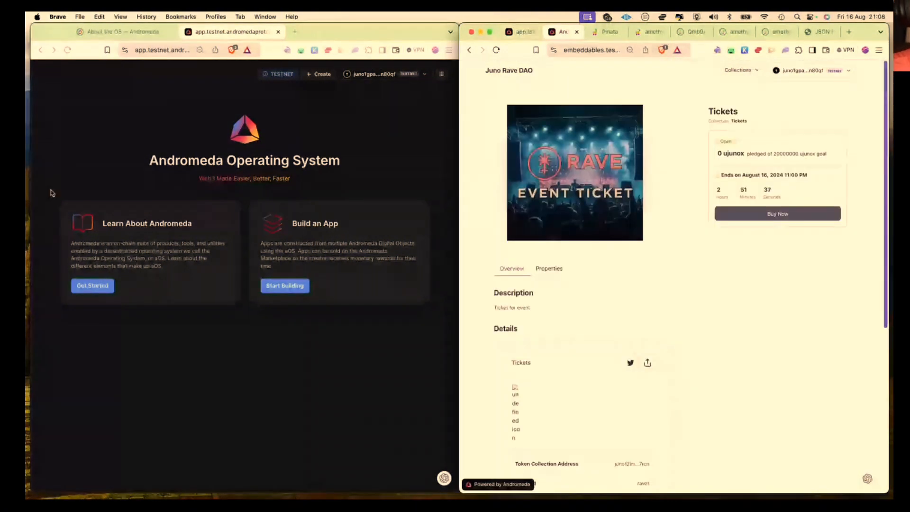
left_click(469, 51)
left_click(469, 51)
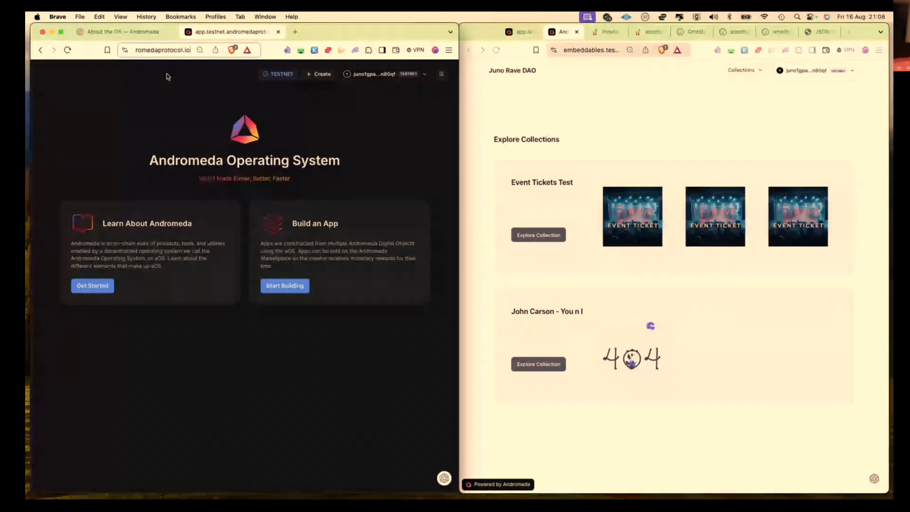
Step: Copy the connected wallet's address from the wallet details
left_click(279, 74)
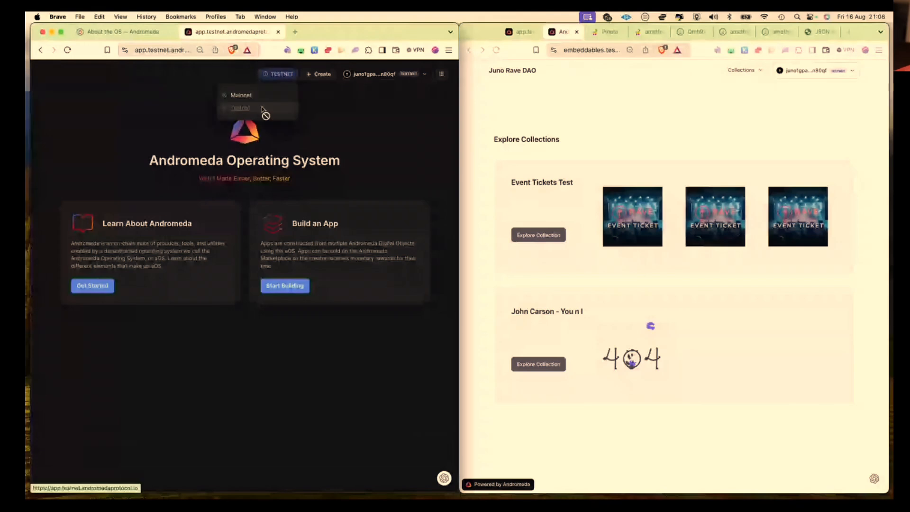
left_click(318, 107)
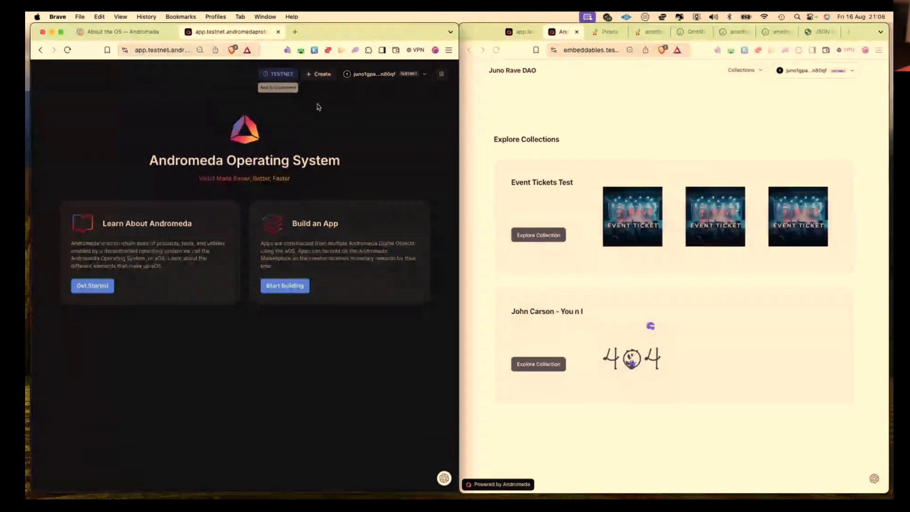
left_click(384, 78)
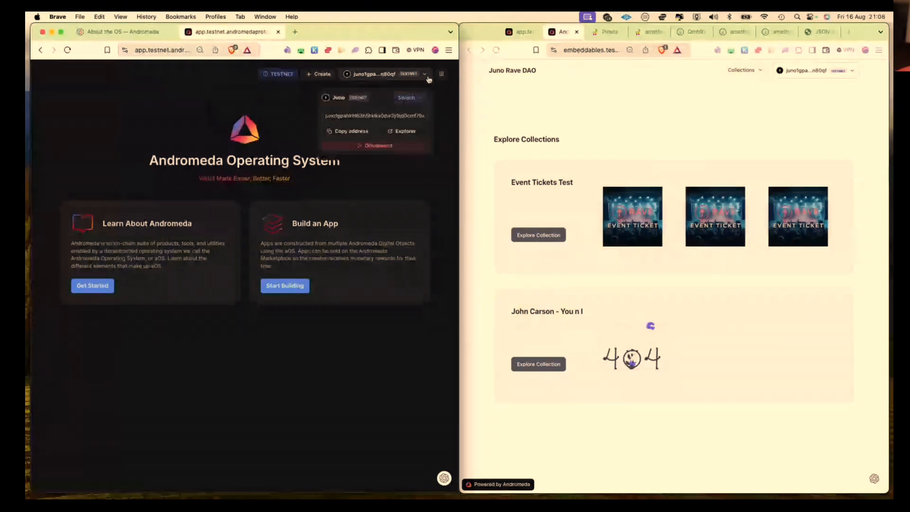
left_click(361, 131)
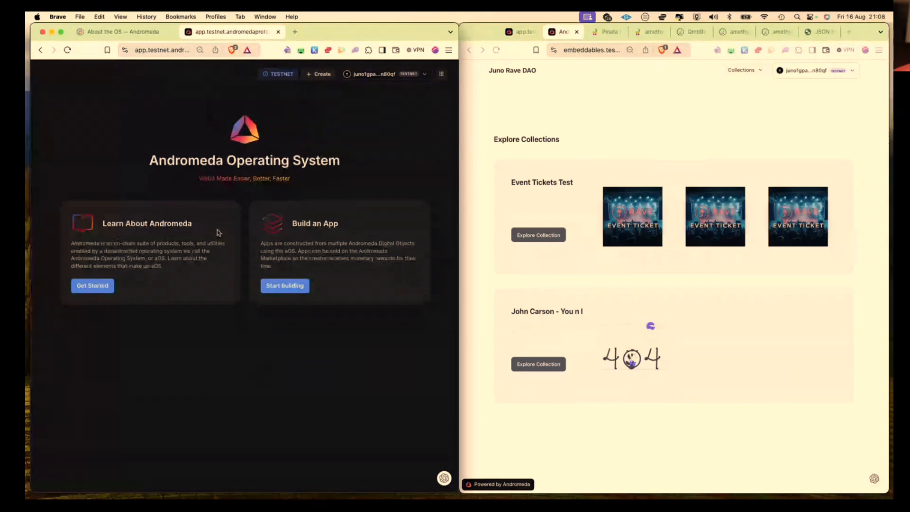
Step: Choose the Crowdfund App template under Start Building and begin on its app name
left_click(281, 286)
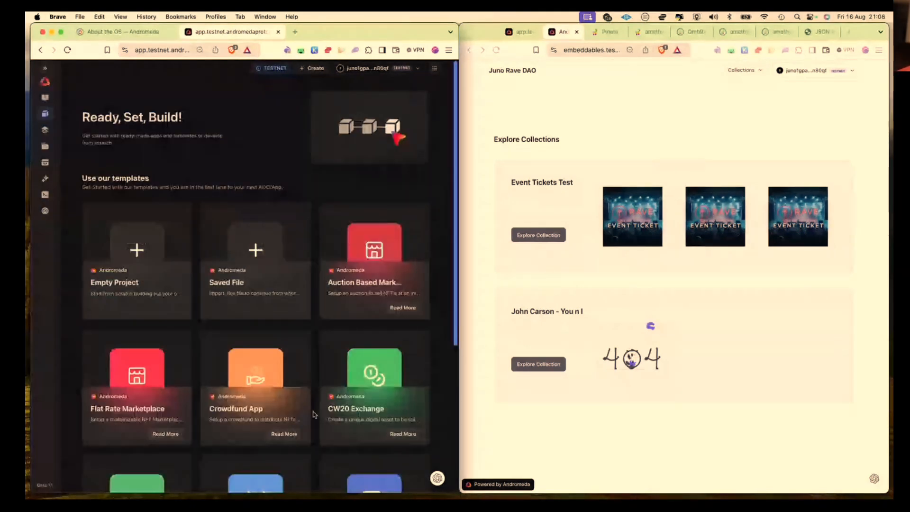
scroll(253, 283, "down", 3)
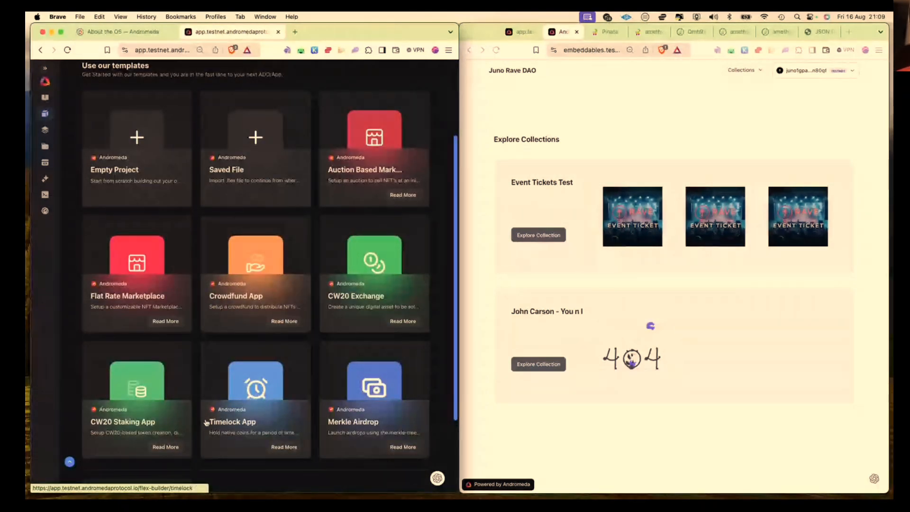
scroll(237, 427, "down", 3)
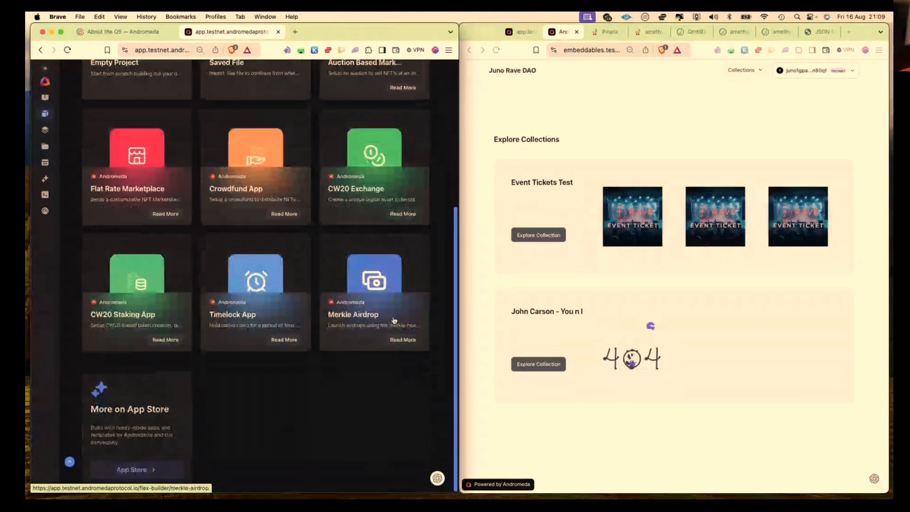
scroll(394, 320, "up", 3)
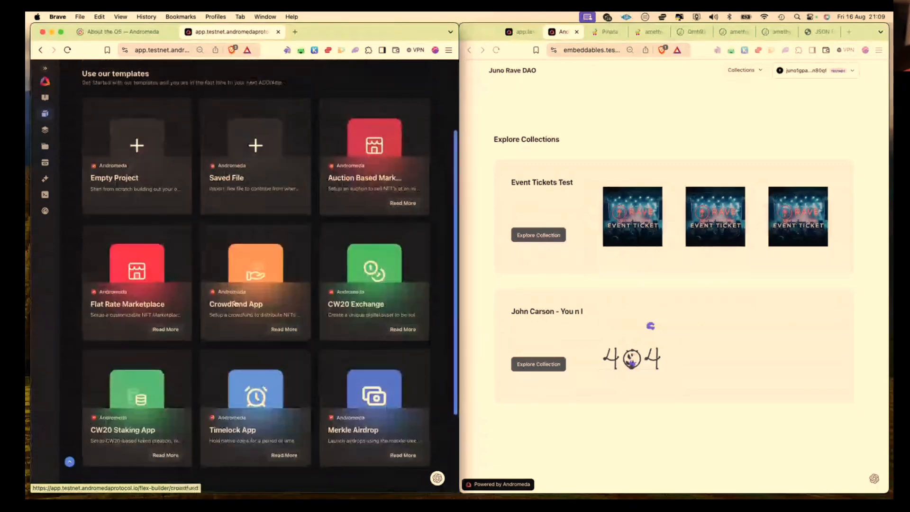
left_click(235, 304)
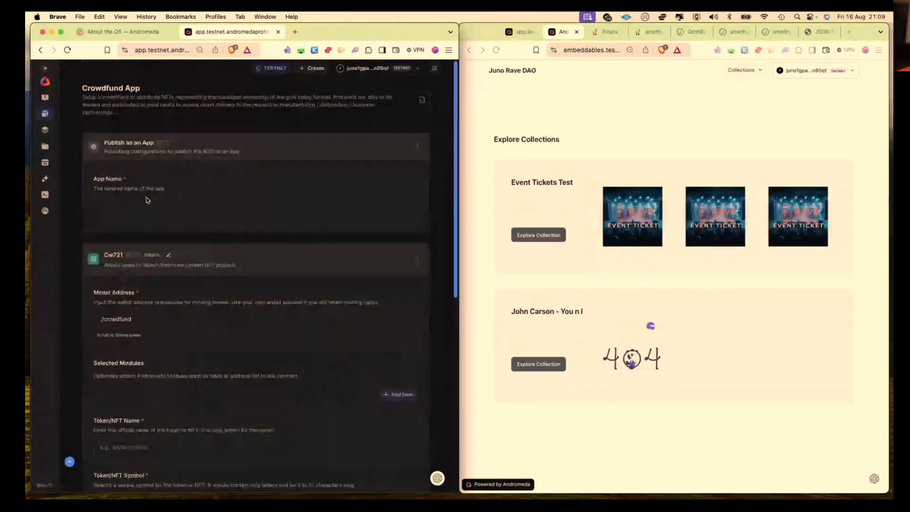
left_click(146, 200)
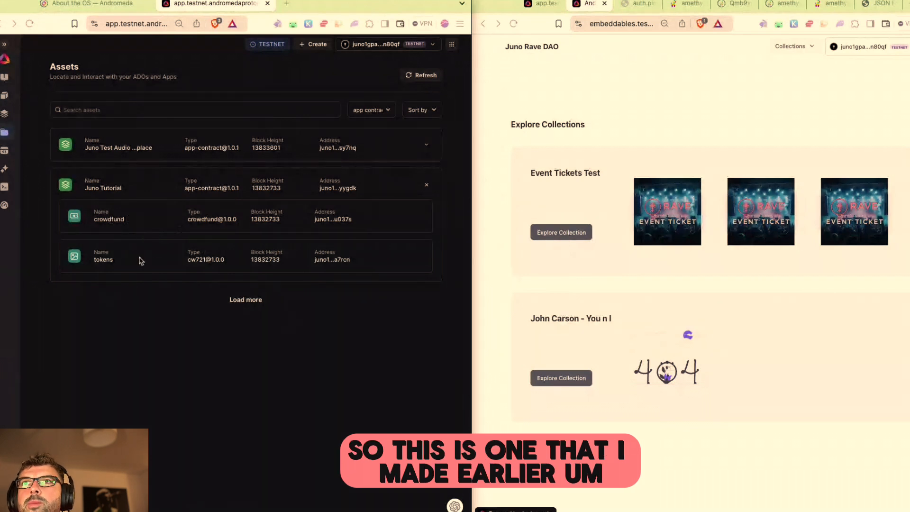
mouse_move(398, 226)
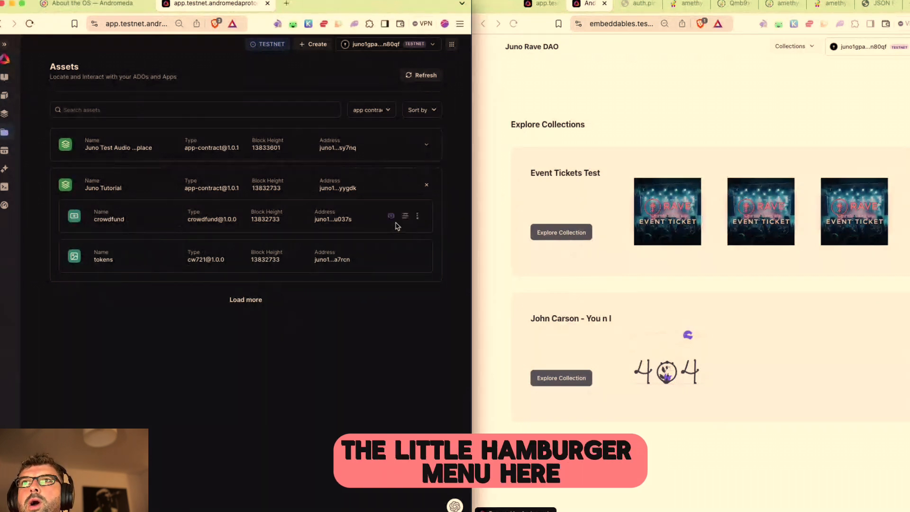
left_click(399, 185)
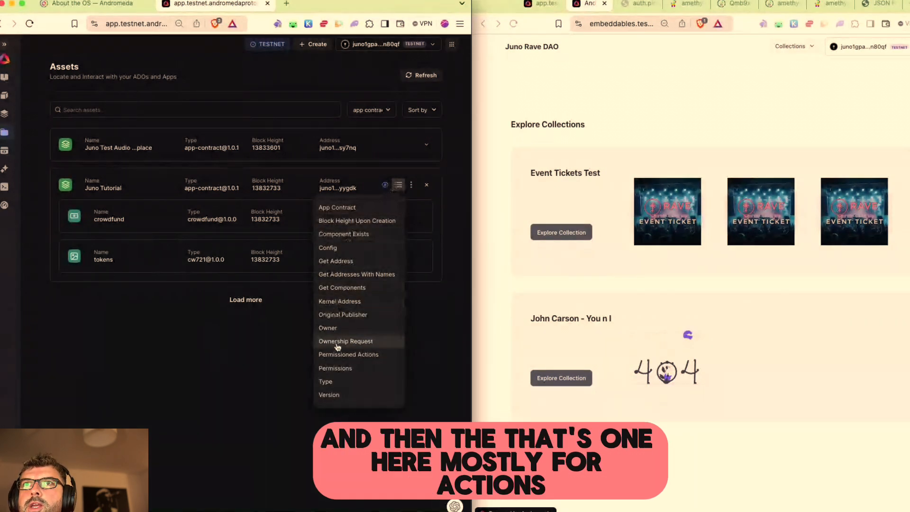
left_click(412, 185)
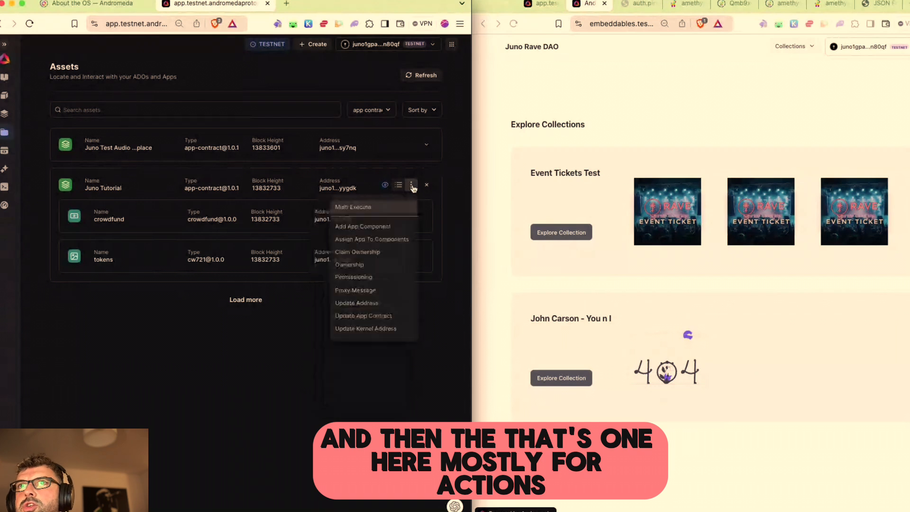
left_click(389, 216)
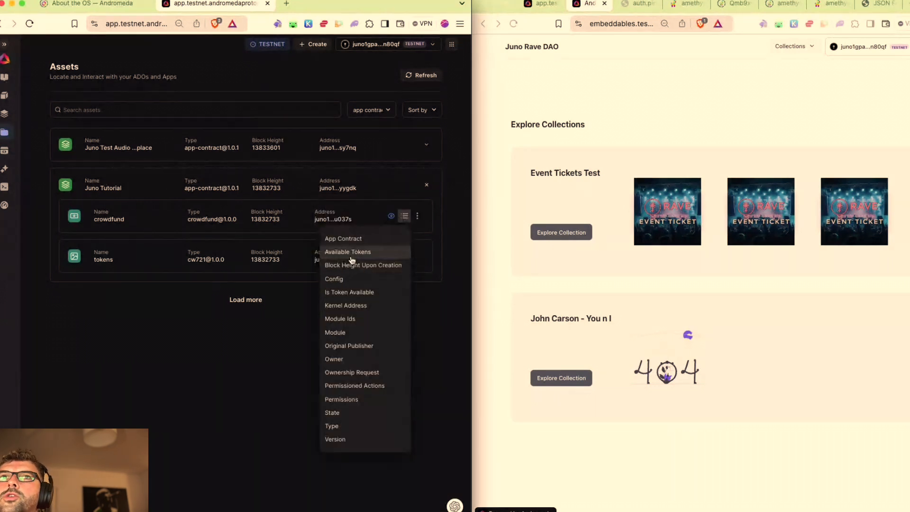
left_click(292, 316)
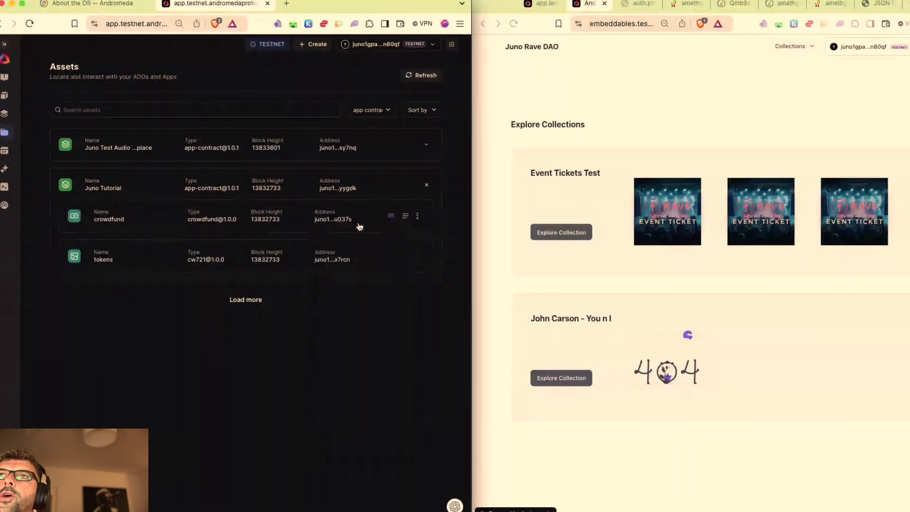
left_click(406, 217)
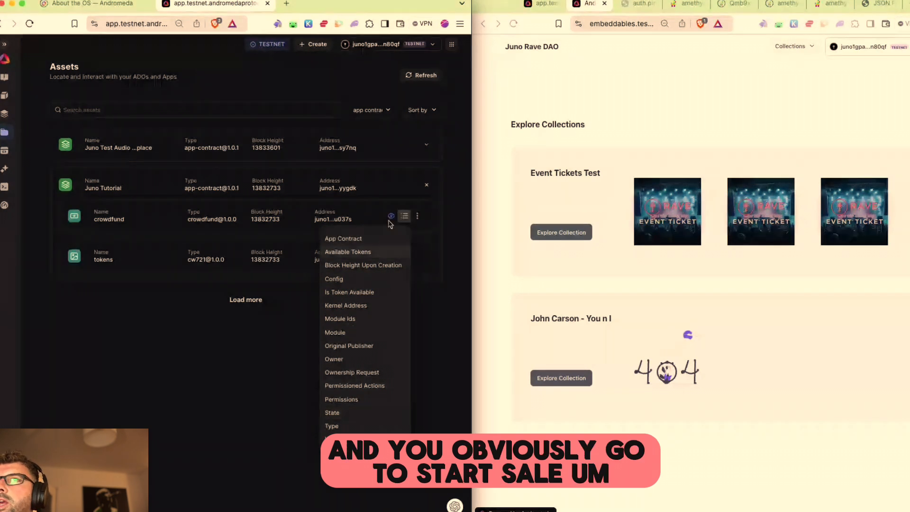
left_click(417, 216)
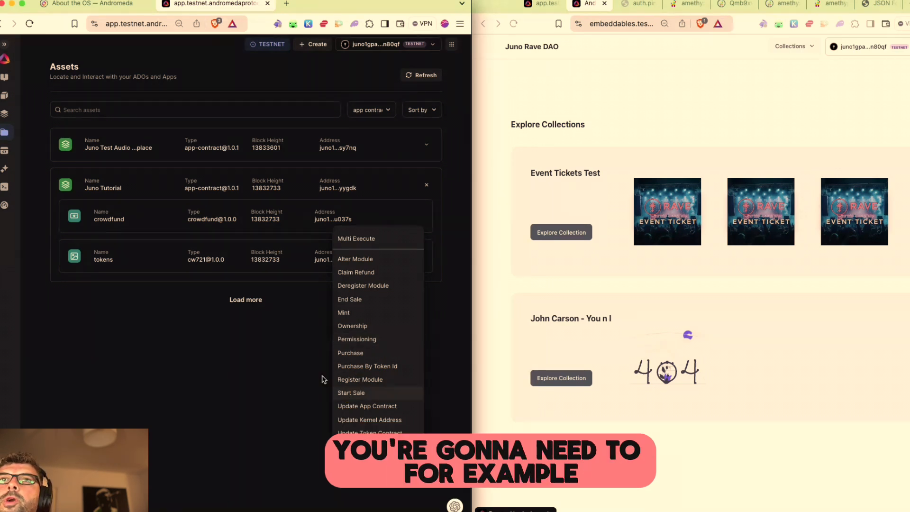
left_click(285, 374)
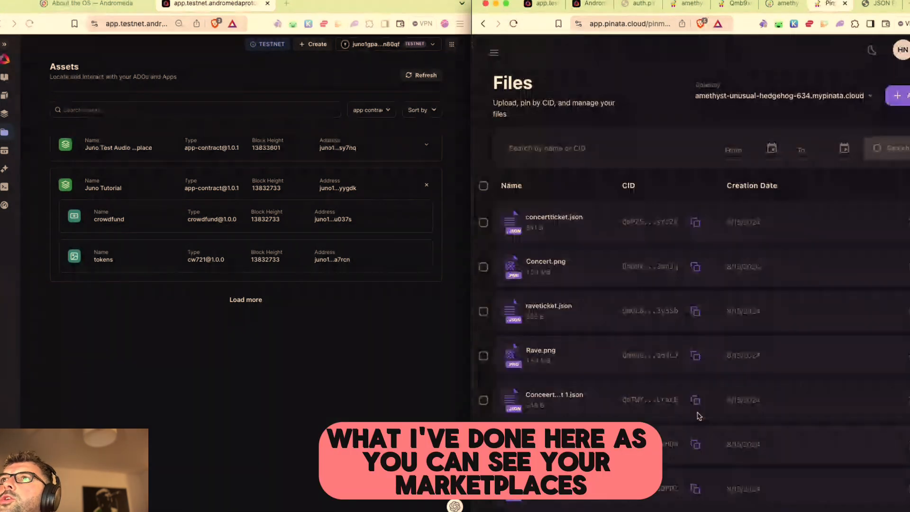
Step: Check the Rave.png image link in the Pinata ticket metadata, then return to the JSON Builder
left_click(587, 4)
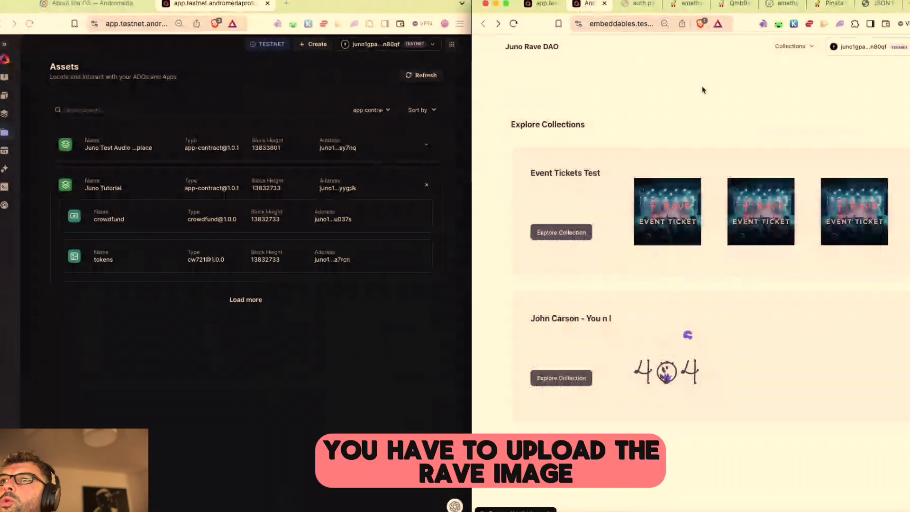
left_click(833, 5)
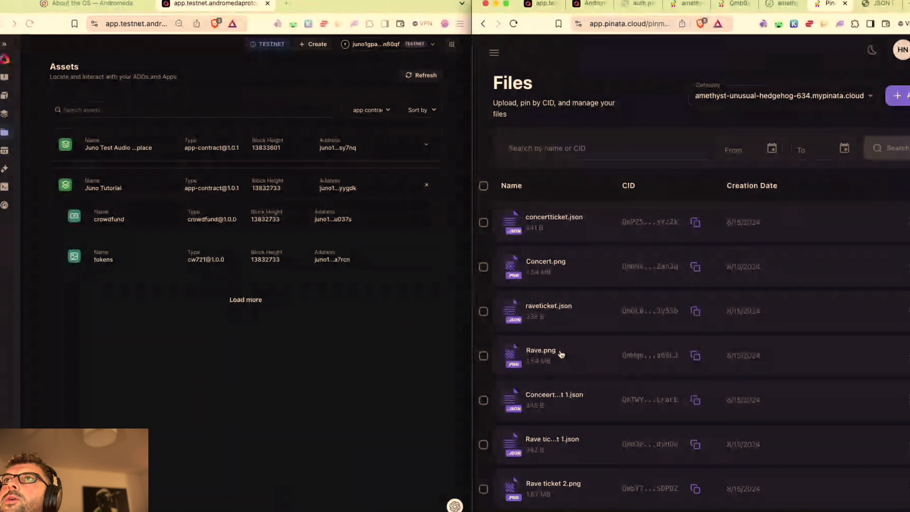
left_click(536, 355)
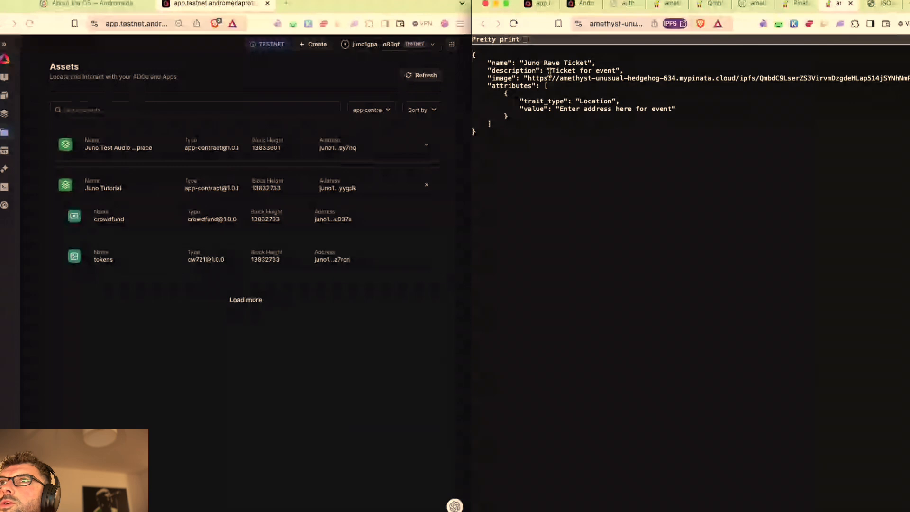
left_click_drag(528, 79, 787, 78)
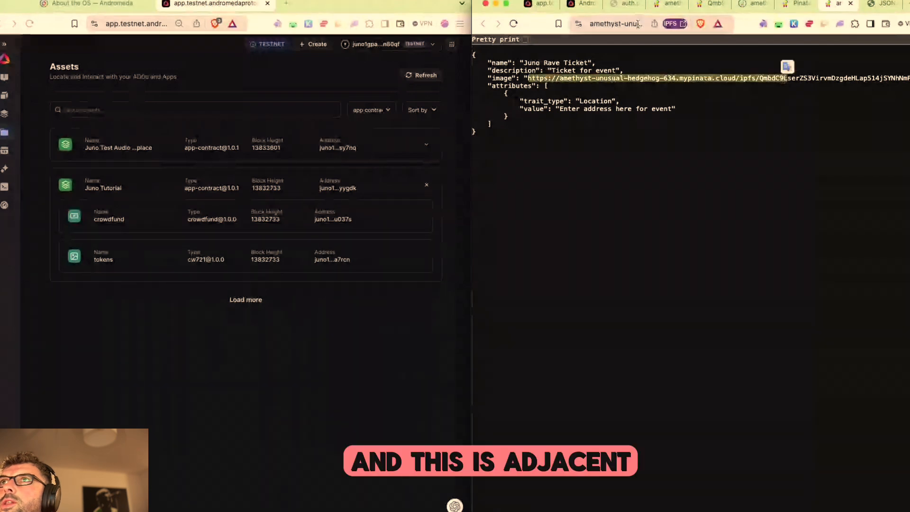
left_click(567, 77)
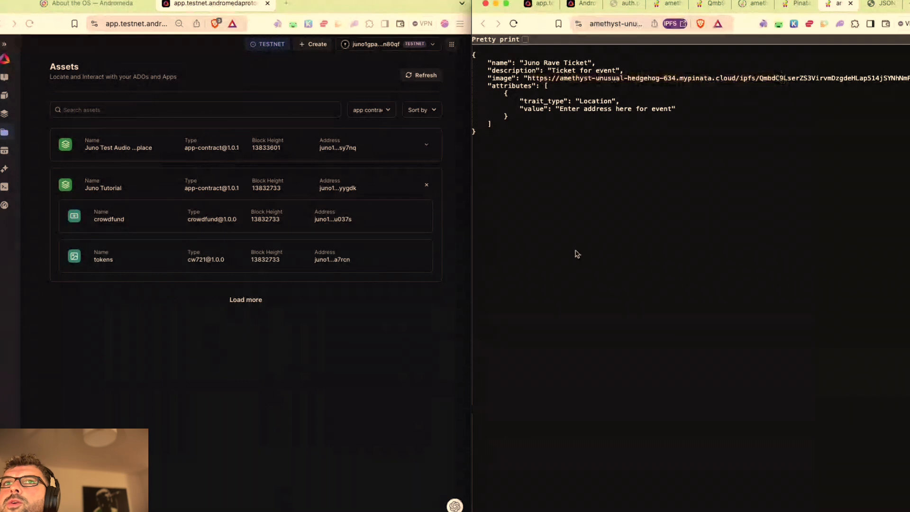
left_click(159, 225)
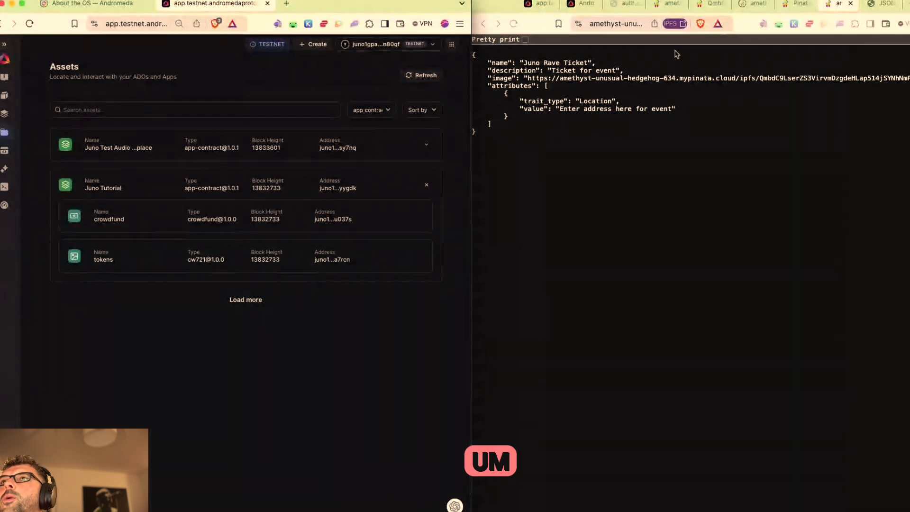
left_click(886, 4)
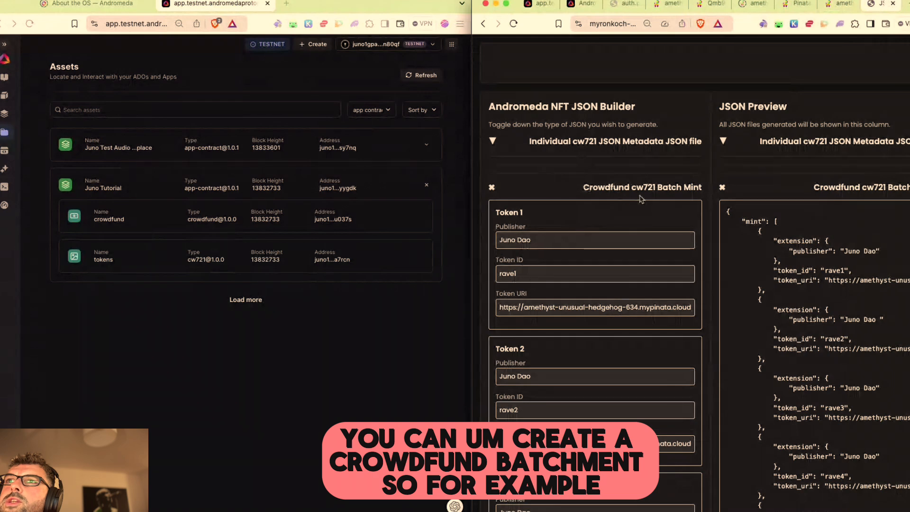
Step: Scroll through batch-mint Tokens 1–10 in the JSON Builder, checking Token 10's ID
scroll(584, 191, "down", 4)
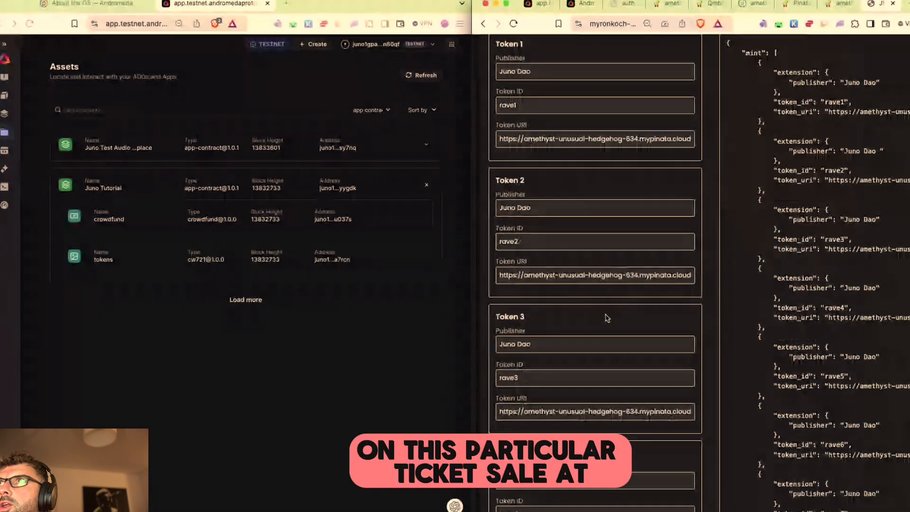
scroll(584, 191, "up", 4)
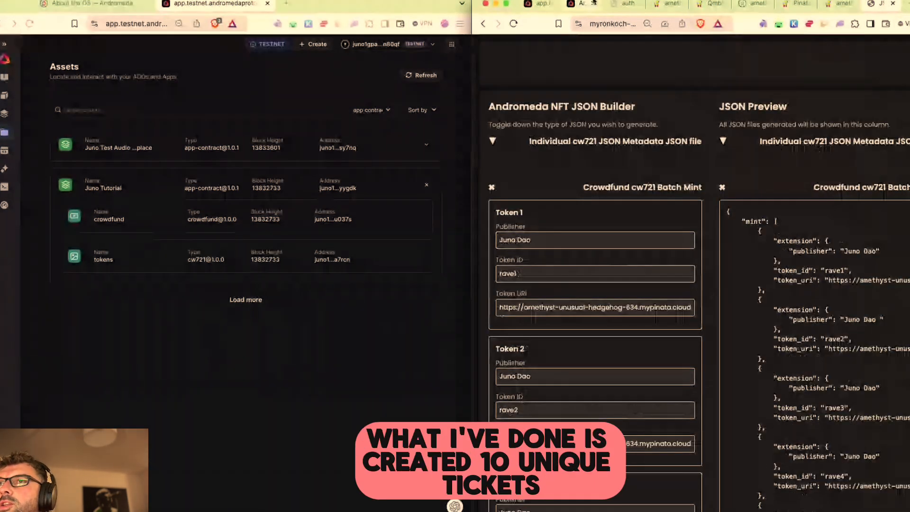
left_click(583, 4)
left_click(881, 4)
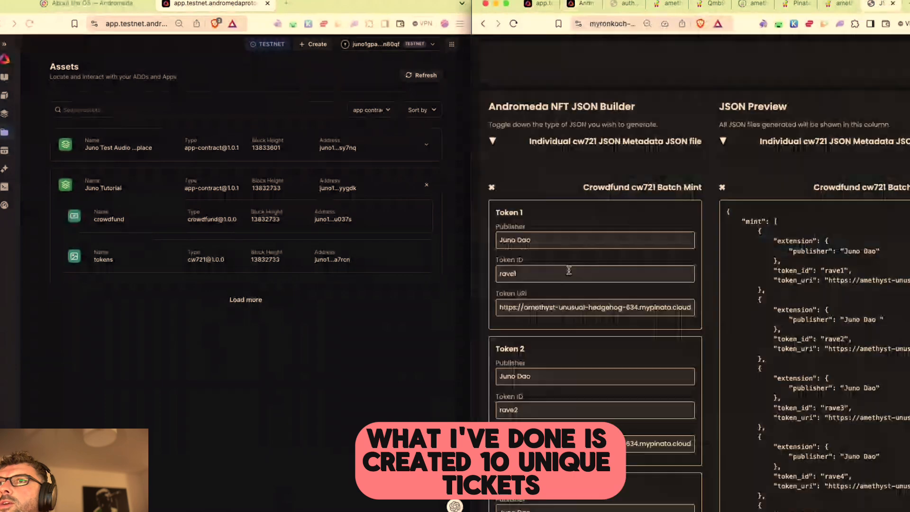
scroll(572, 272, "down", 15)
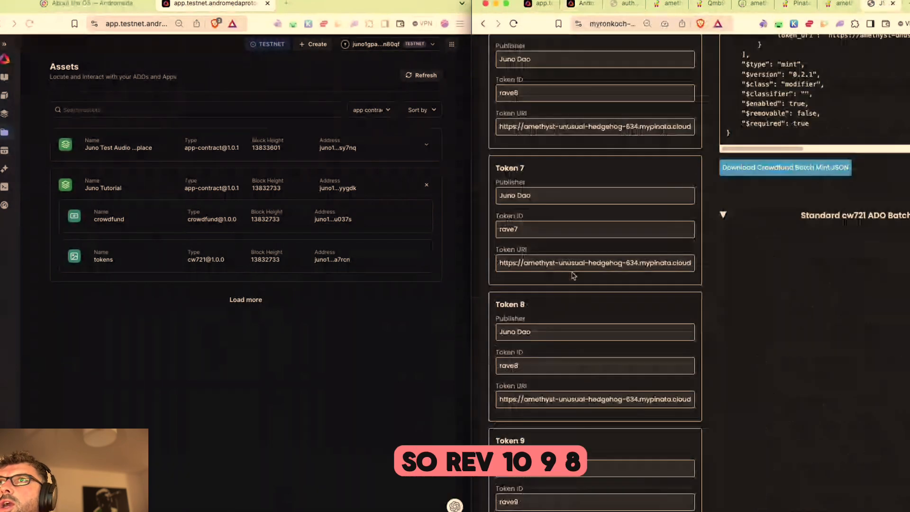
scroll(574, 275, "down", 5)
left_click(544, 349)
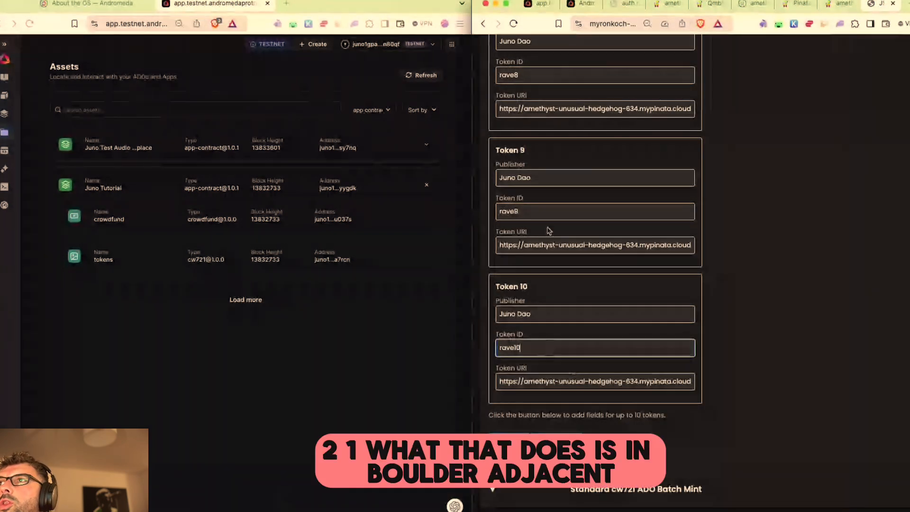
scroll(554, 190, "up", 8)
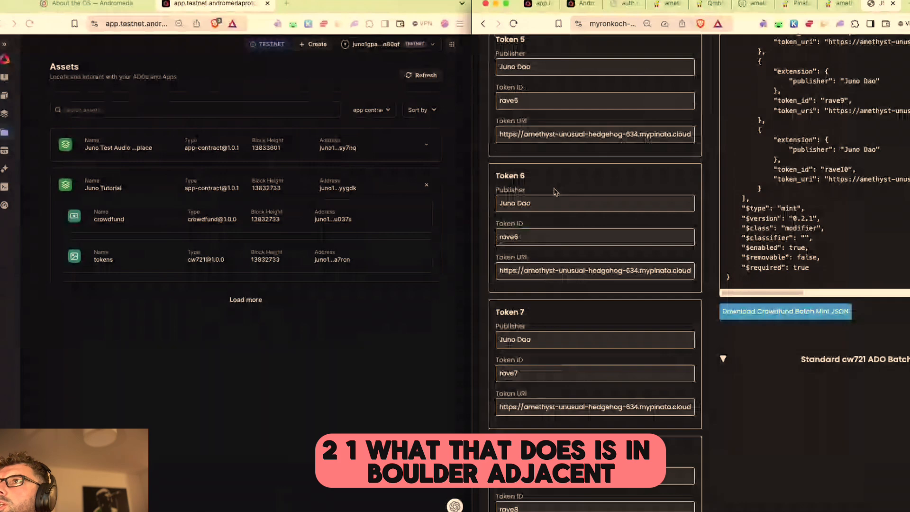
scroll(556, 192, "up", 10)
scroll(785, 232, "down", 7)
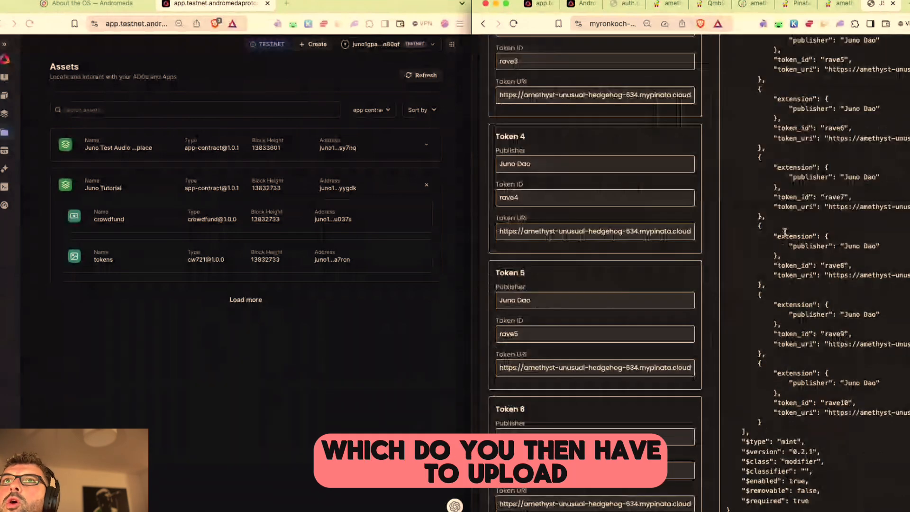
scroll(806, 284, "down", 3)
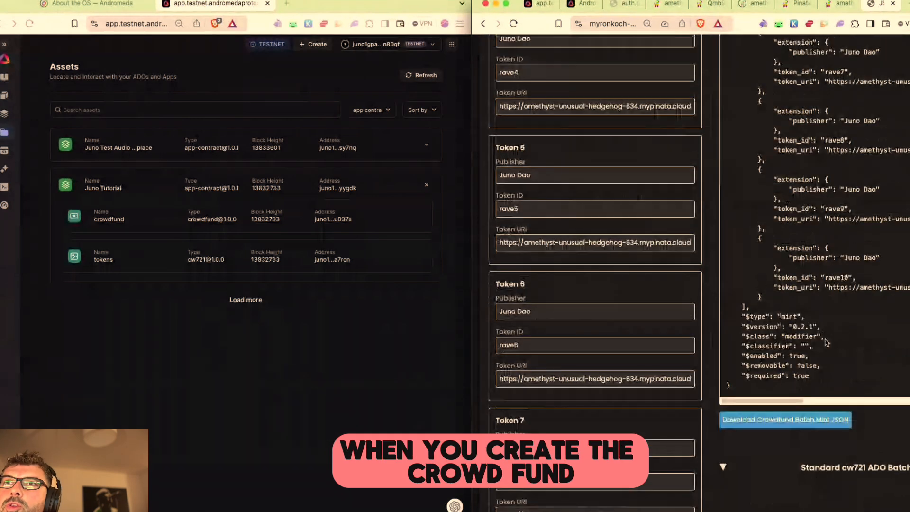
Step: Compare the ticket metadata JSON with the builder, ending on the Available tokens query
left_click(309, 203)
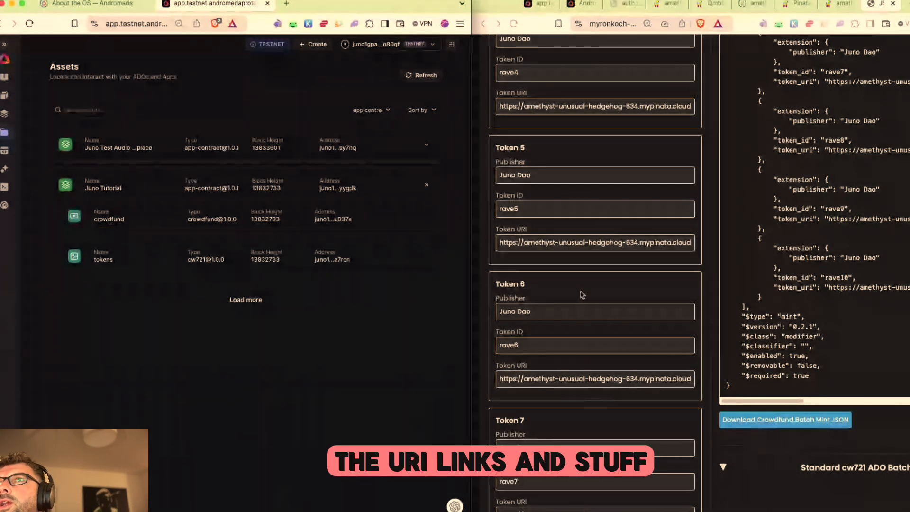
left_click(711, 6)
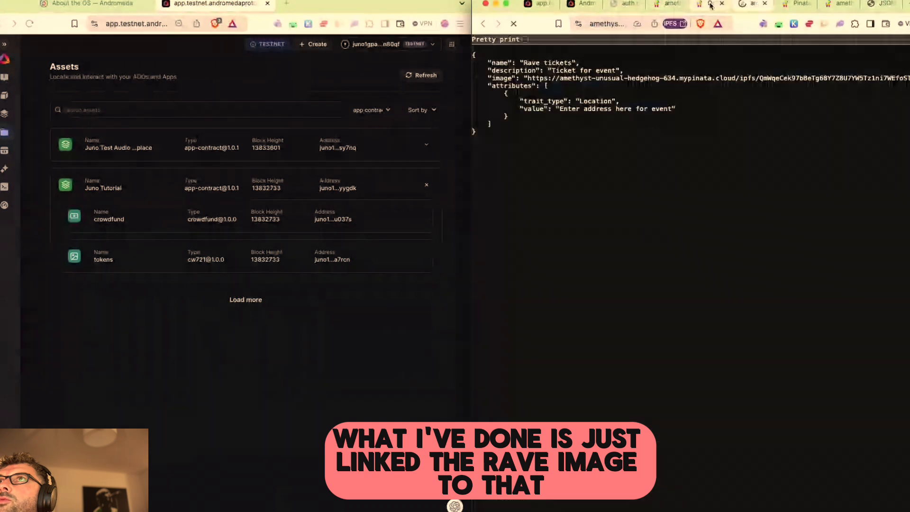
left_click(571, 4)
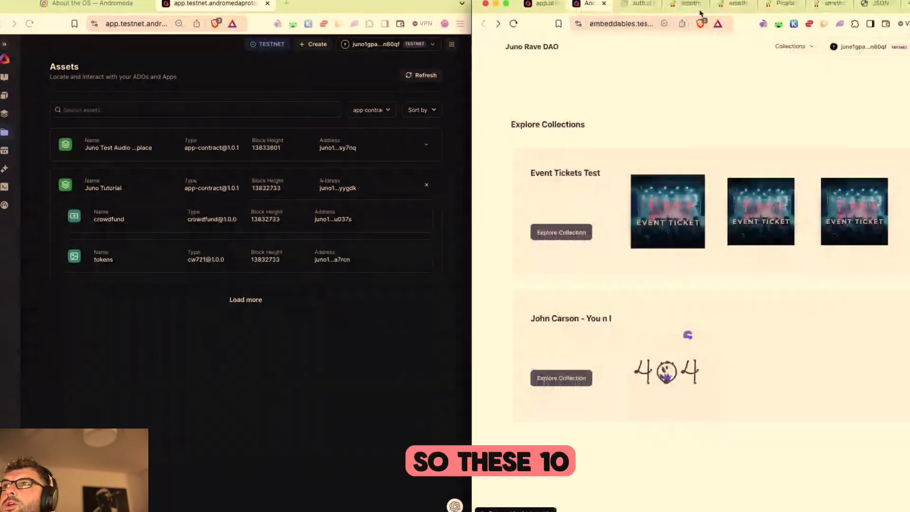
left_click(576, 4)
left_click(878, 4)
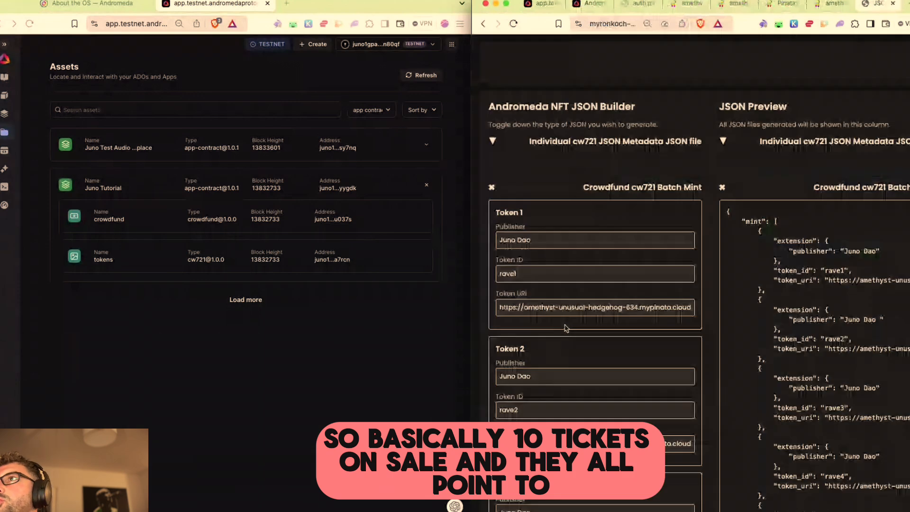
scroll(808, 363, "down", 10)
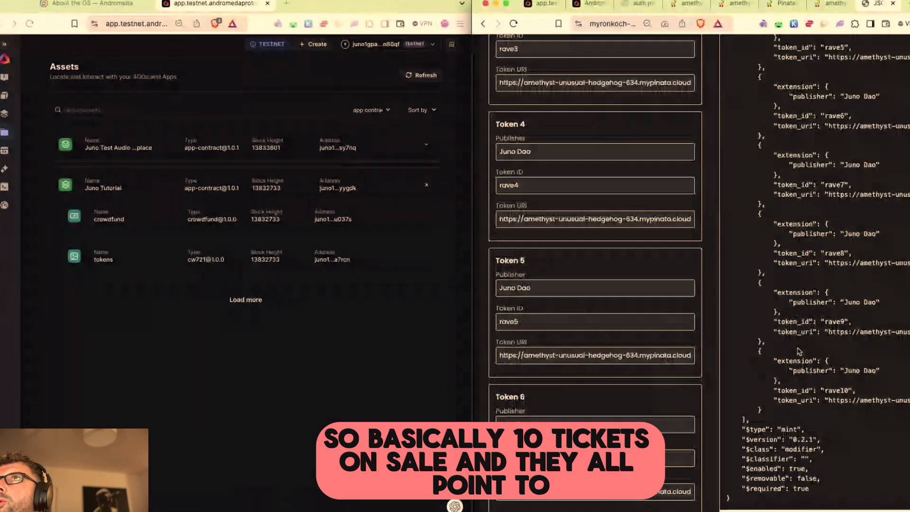
scroll(800, 352, "up", 3)
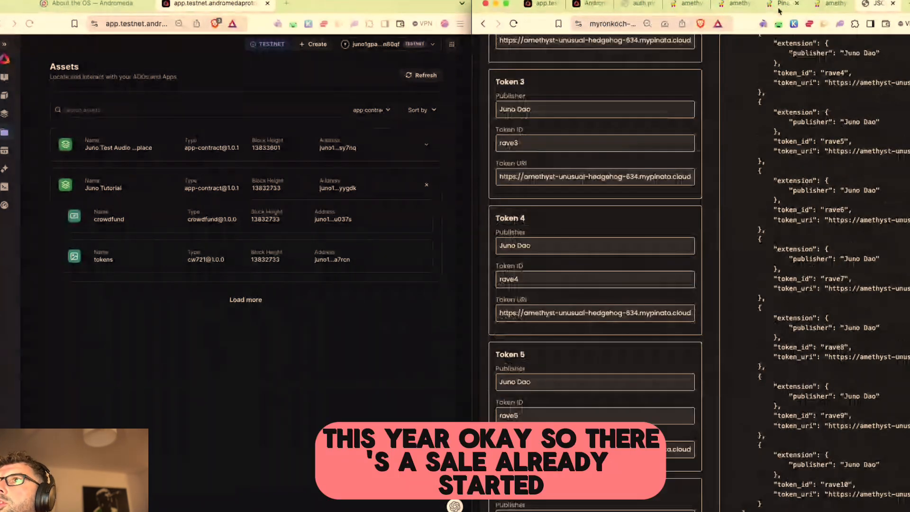
left_click(539, 7)
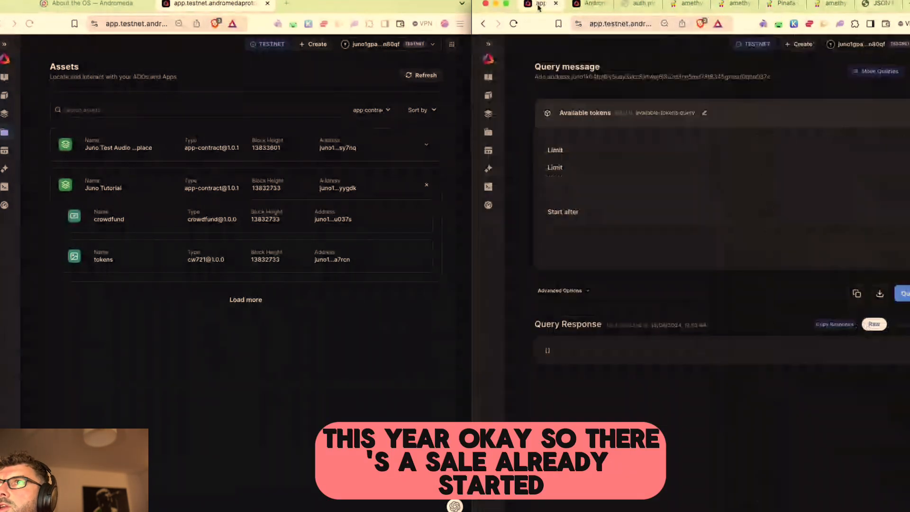
Step: Open the Event Ticket in the Juno Rave DAO marketplace and check the NFT Test wallet balance
left_click(584, 6)
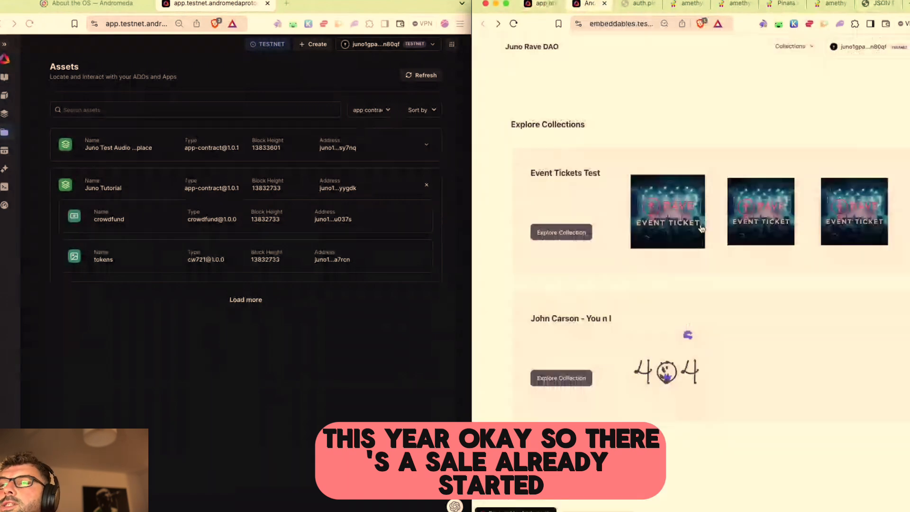
left_click(672, 222)
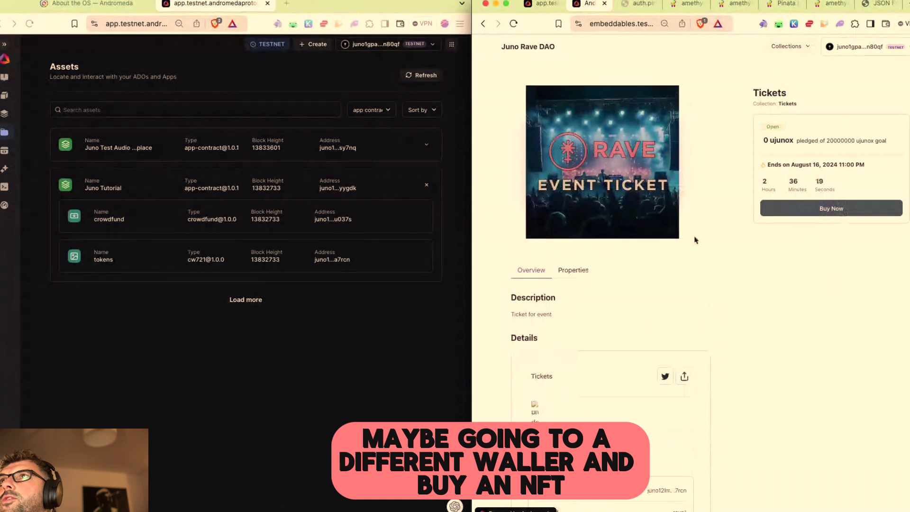
left_click(794, 24)
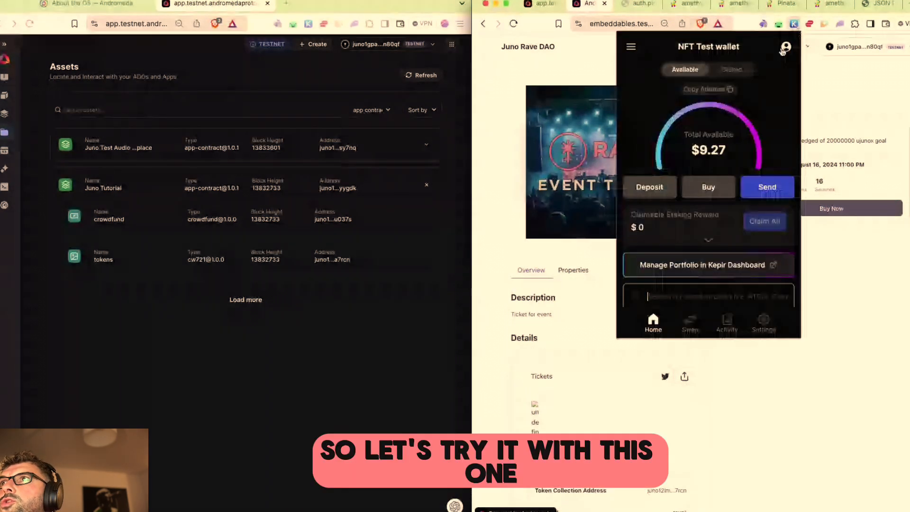
left_click(809, 26)
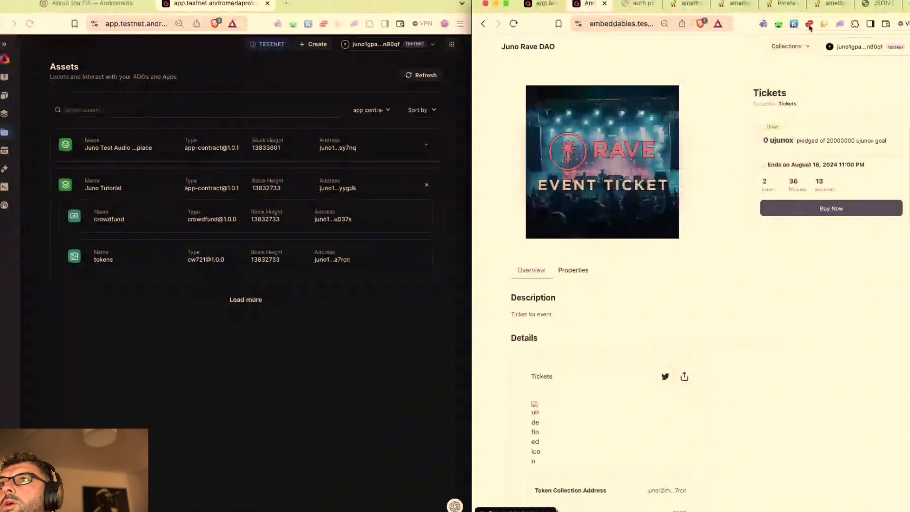
Step: Buy one ticket for 2000000 ujunox, approving the transaction in the wallet
left_click(780, 209)
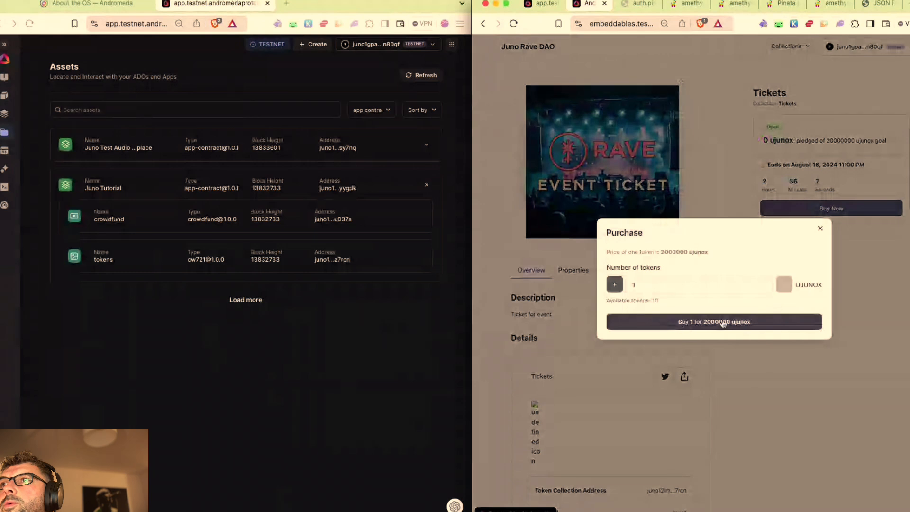
left_click(741, 327)
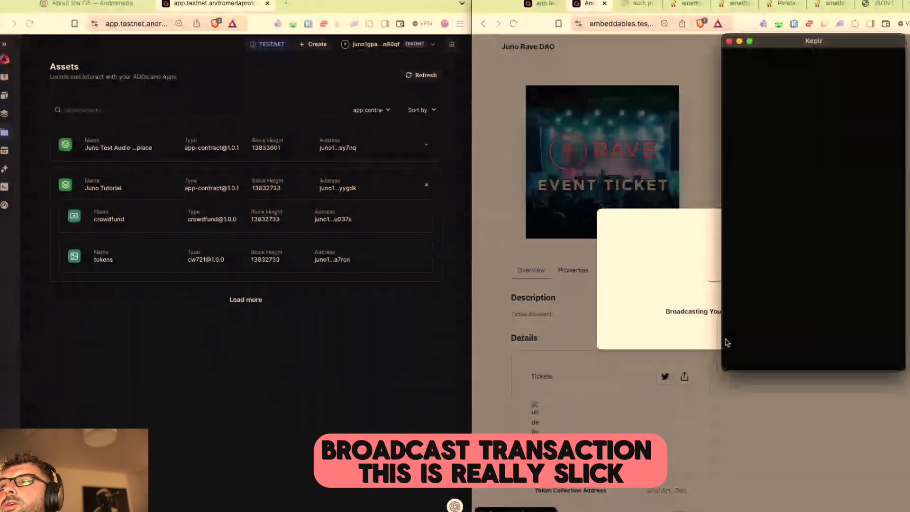
left_click(779, 361)
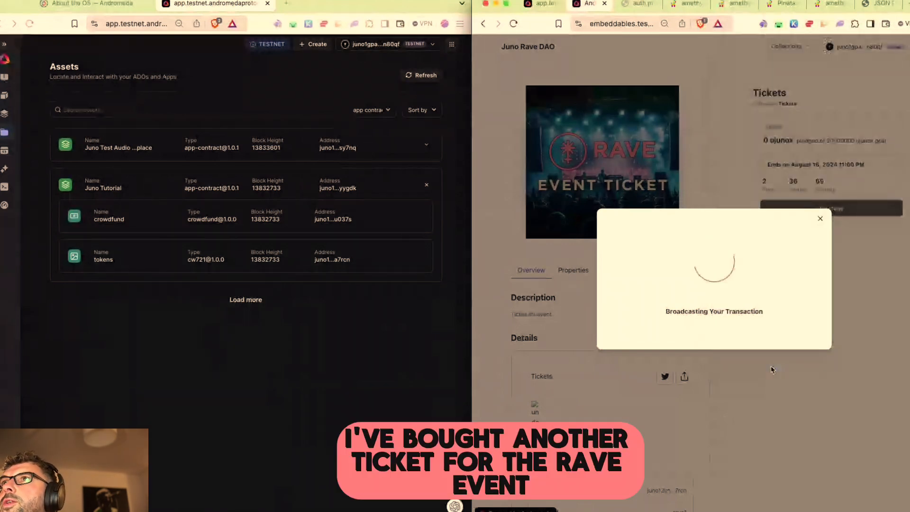
left_click(726, 350)
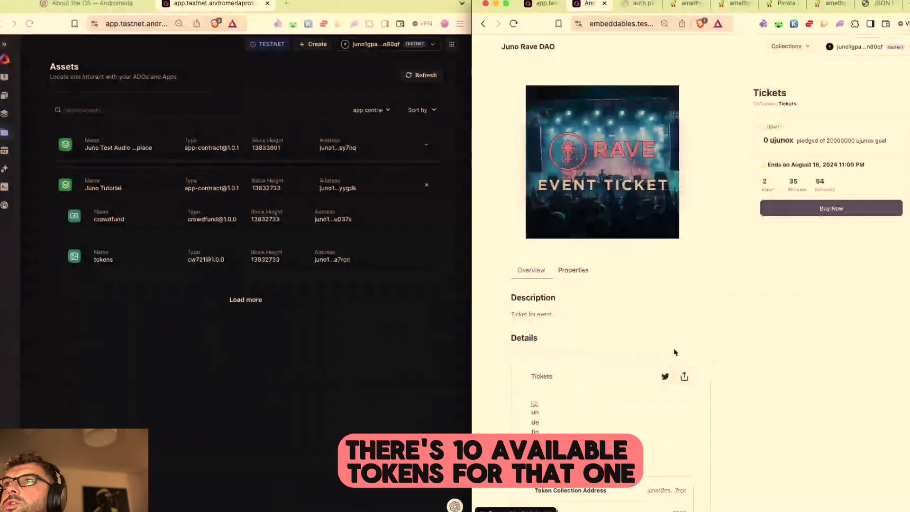
left_click(829, 207)
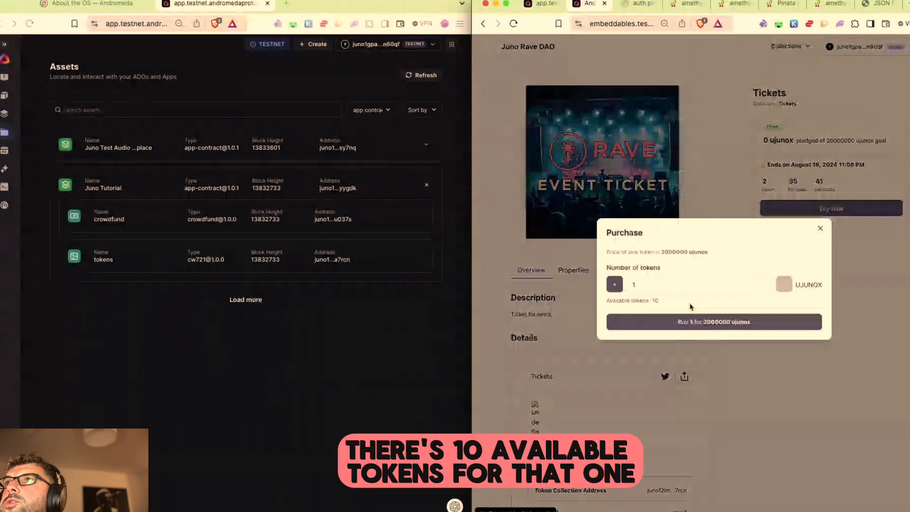
left_click(820, 229)
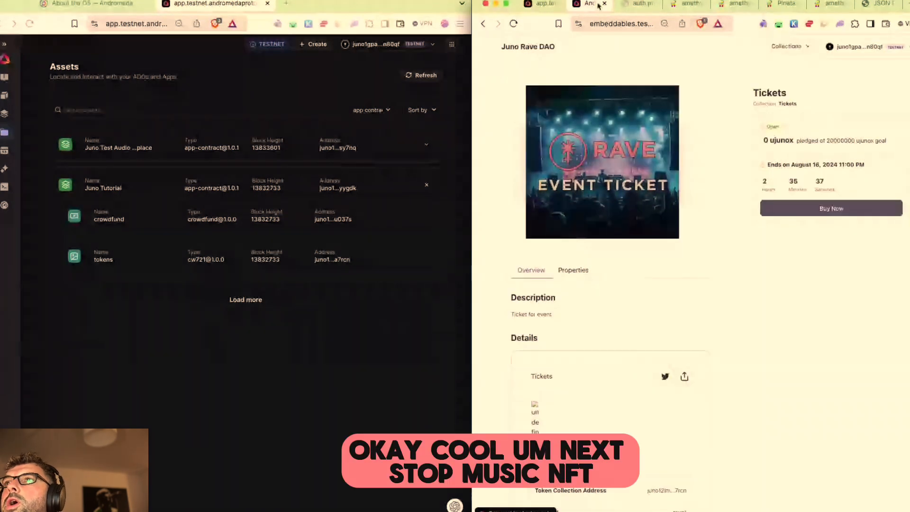
Step: Open the Flat Rate Marketplace template and look at its App Name and Minter Address fields
left_click(483, 24)
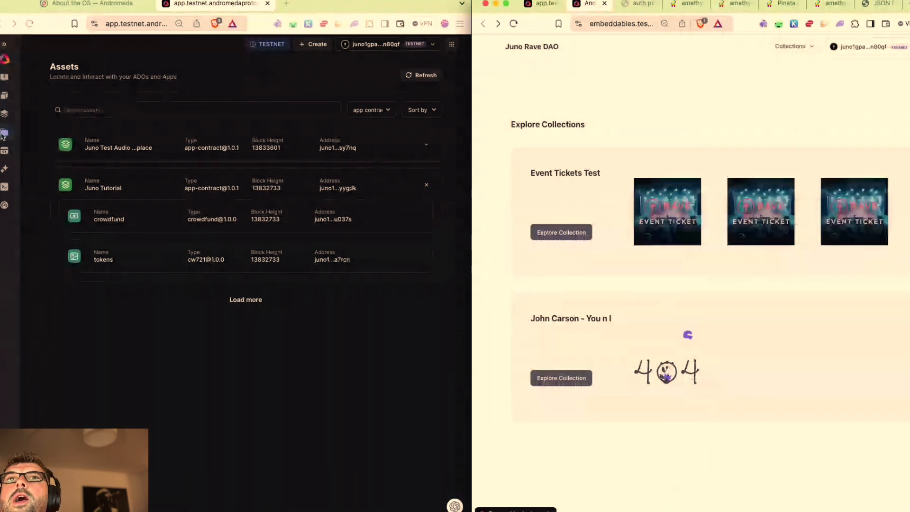
left_click(7, 98)
scroll(274, 298, "down", 5)
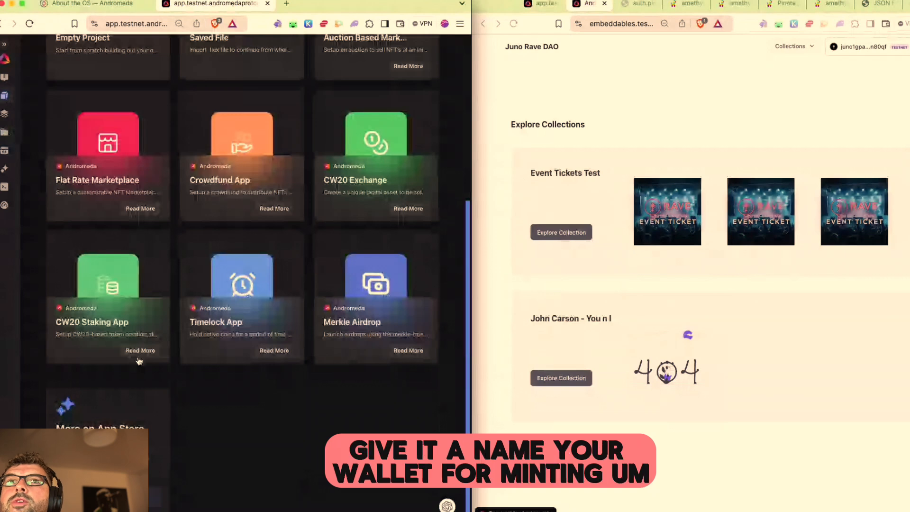
scroll(111, 221, "up", 2)
left_click(111, 222)
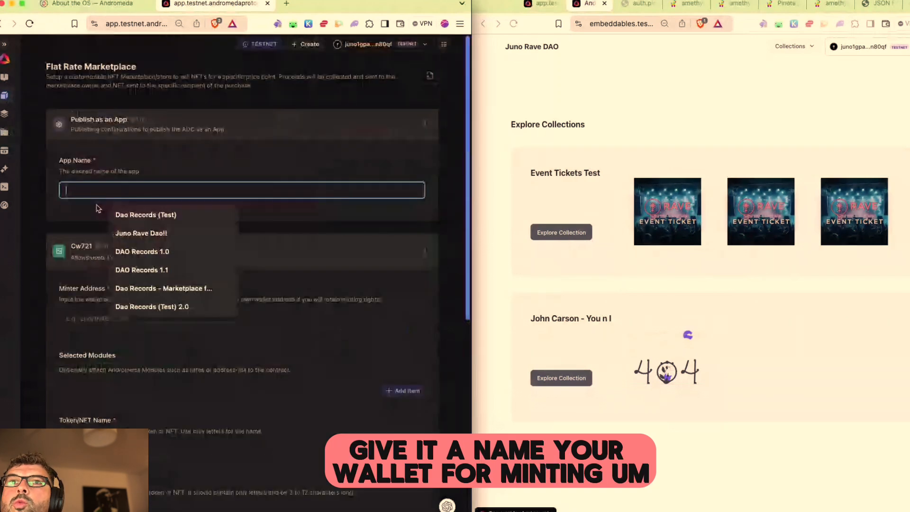
left_click(118, 316)
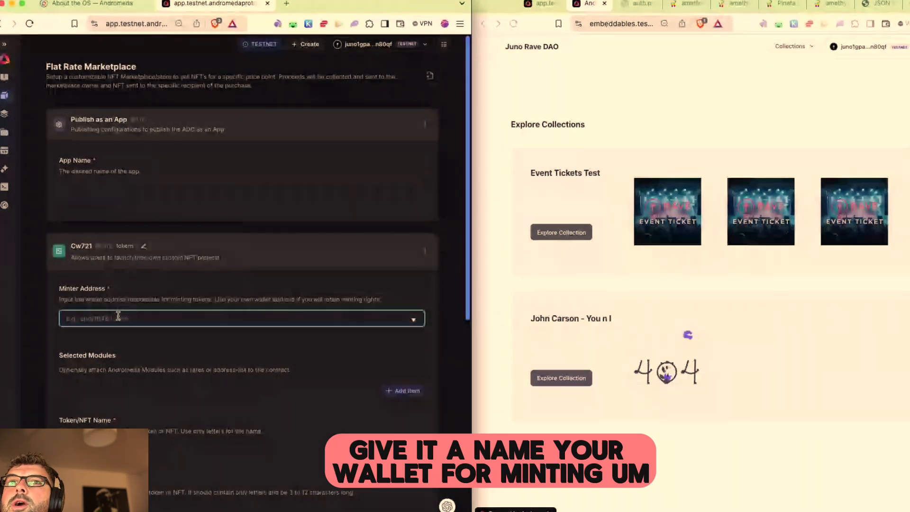
Step: Look over the Token Name and Symbol fields, then show the deployed assets list
scroll(144, 359, "down", 1)
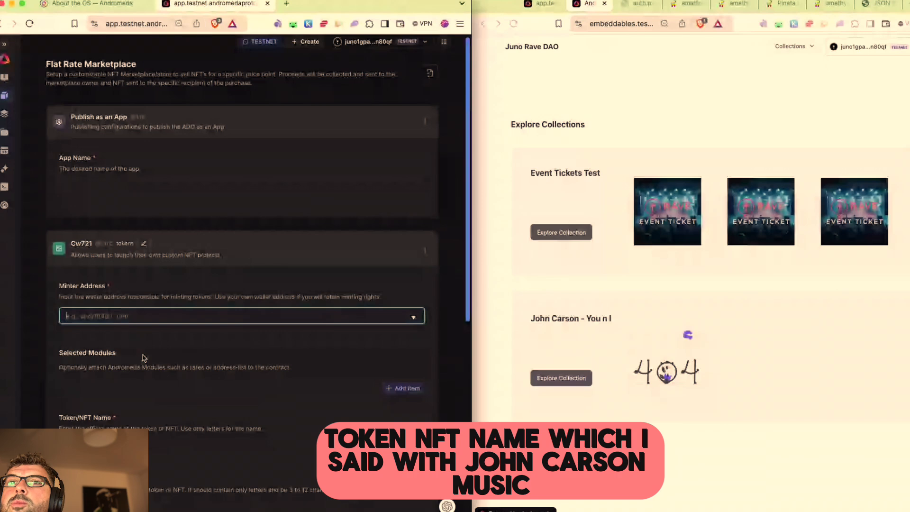
scroll(144, 358, "down", 3)
scroll(138, 366, "down", 2)
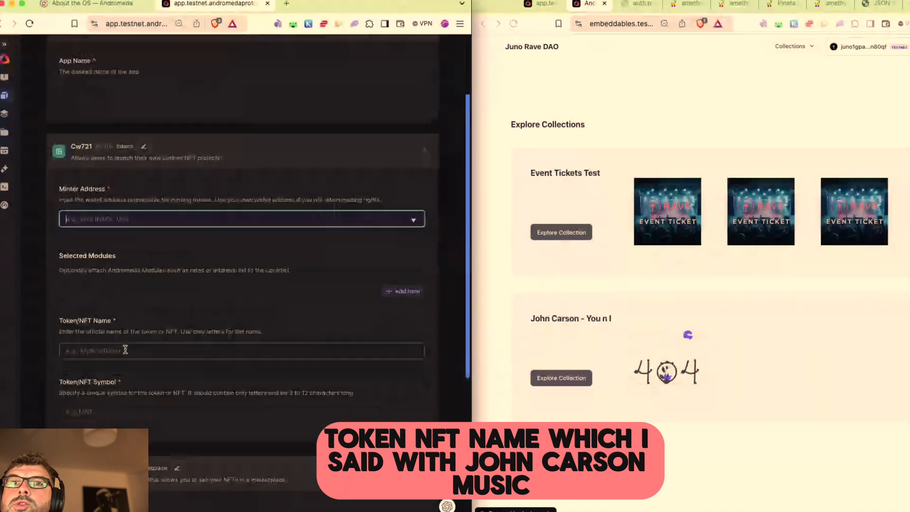
left_click(125, 350)
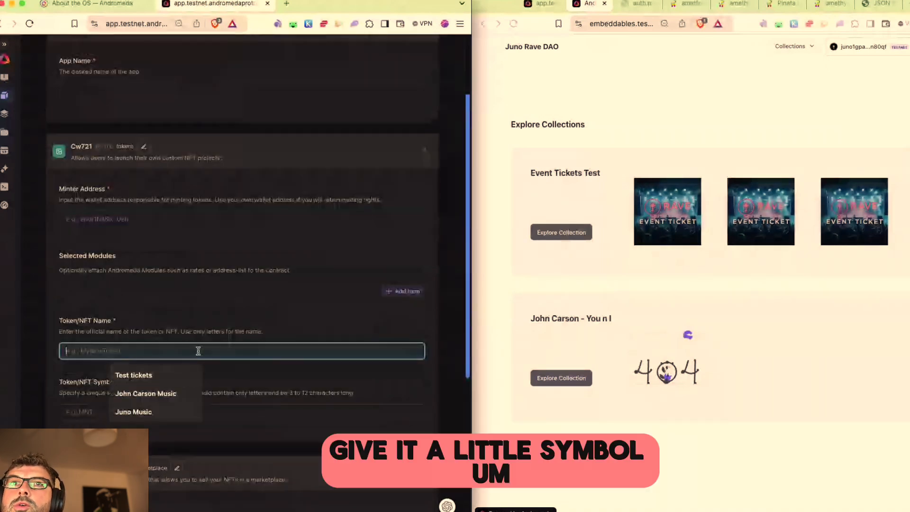
scroll(187, 351, "down", 6)
left_click(135, 269)
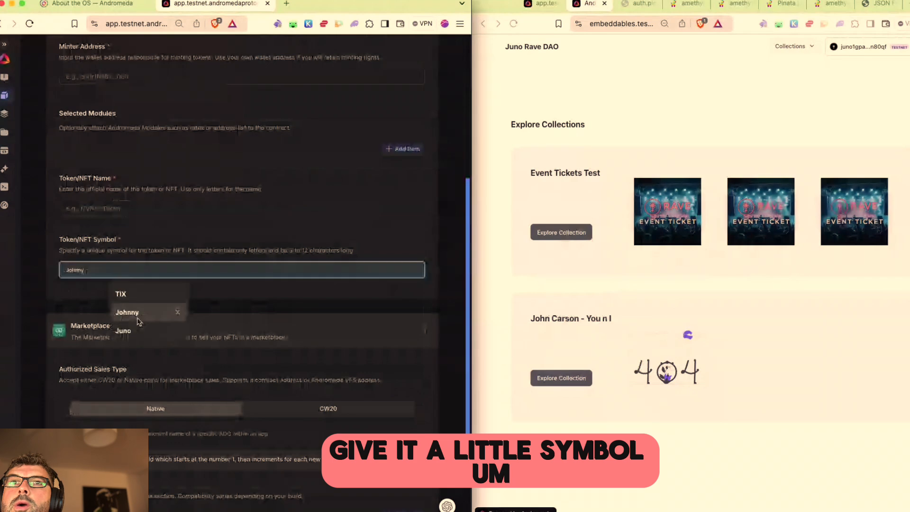
scroll(245, 368, "down", 4)
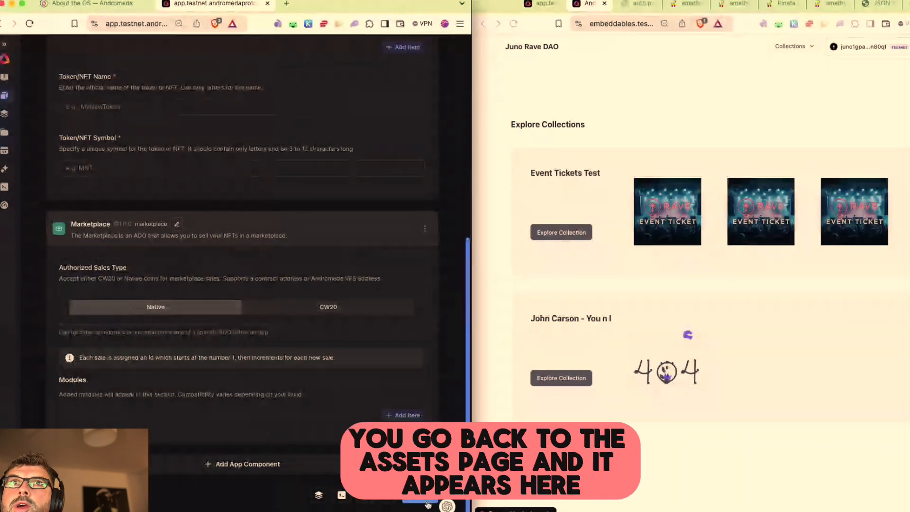
scroll(38, 163, "up", 2)
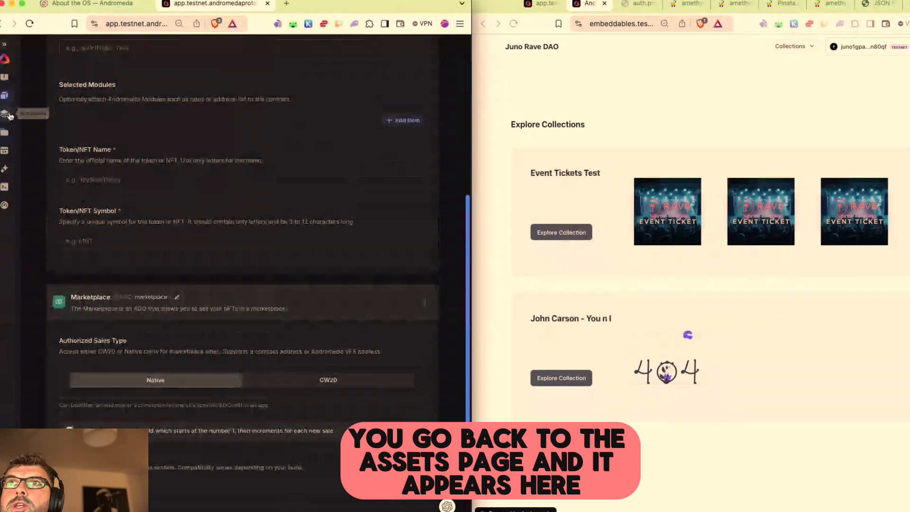
left_click(4, 132)
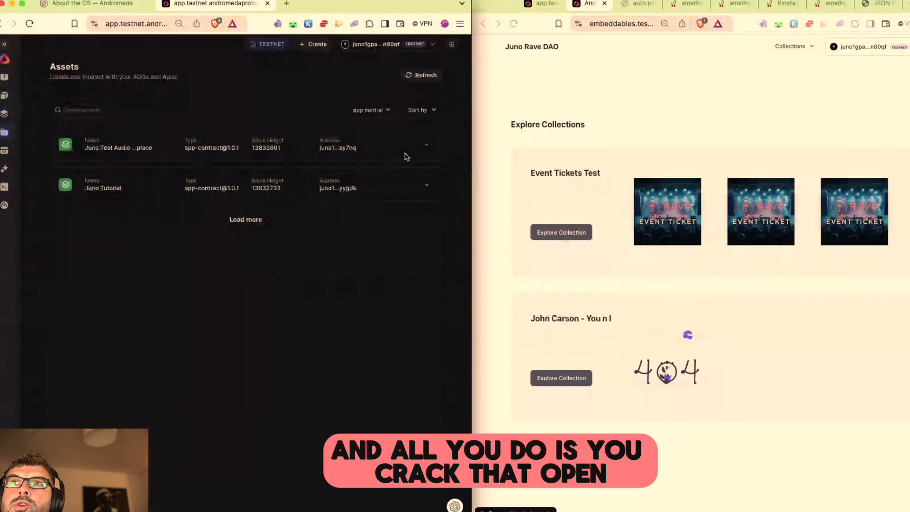
Step: Expand the Juno Test Audio app and start a Mint message on its tokens contract
left_click(426, 144)
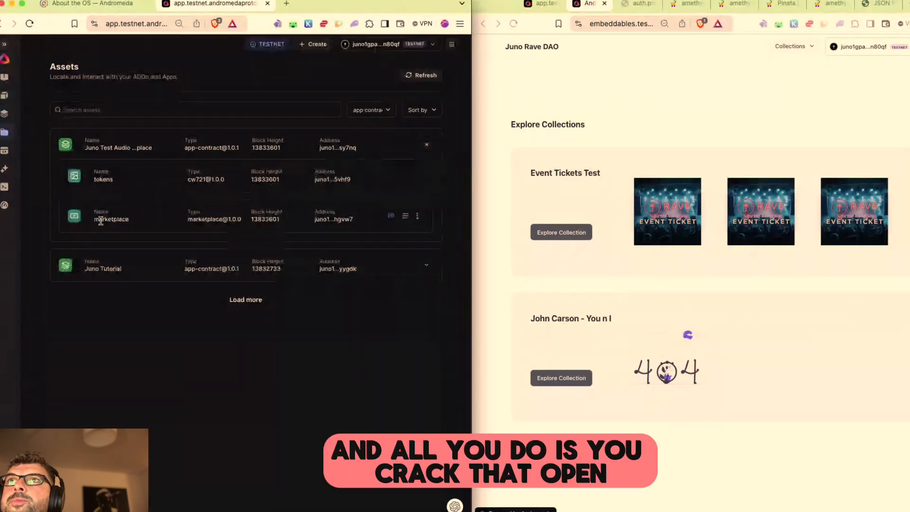
left_click(427, 145)
left_click(426, 146)
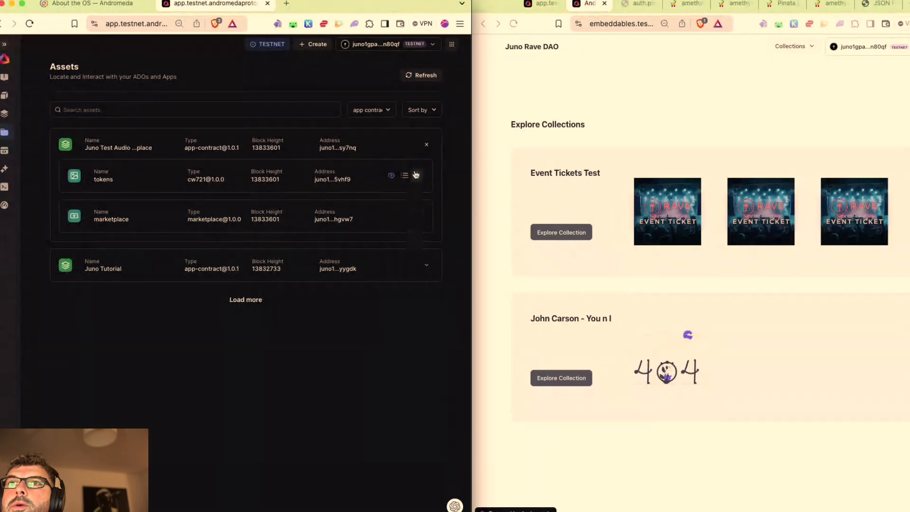
left_click(417, 175)
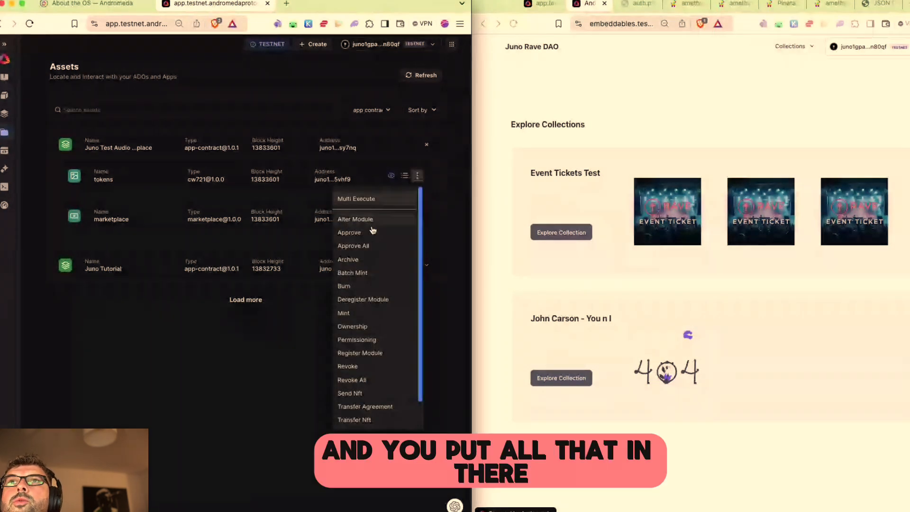
left_click(344, 313)
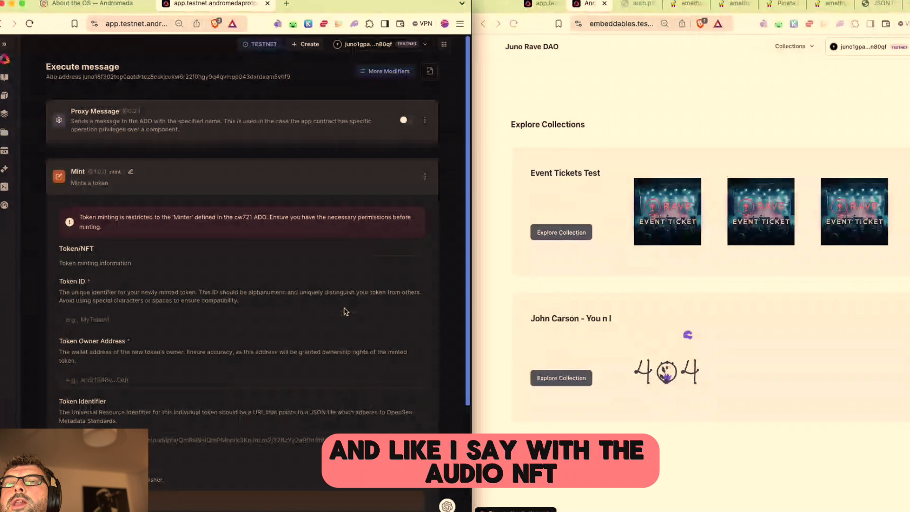
scroll(167, 345, "down", 1)
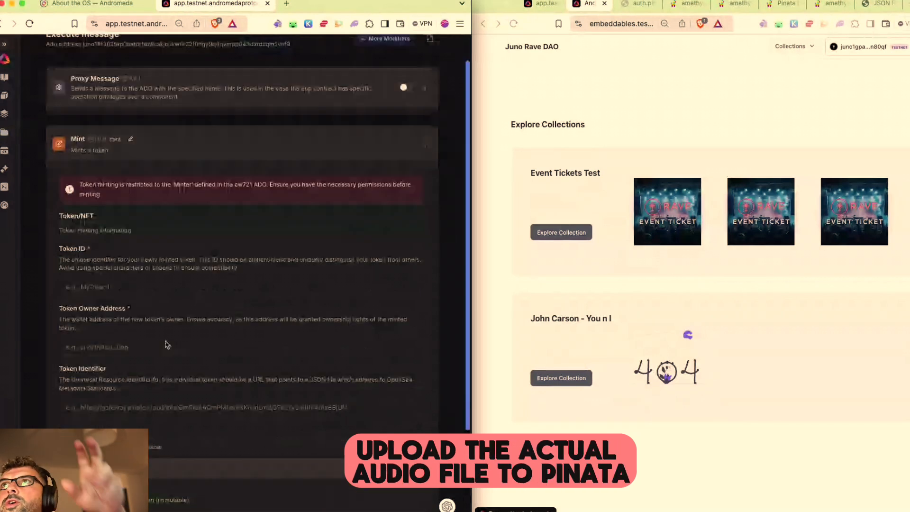
scroll(151, 374, "down", 1)
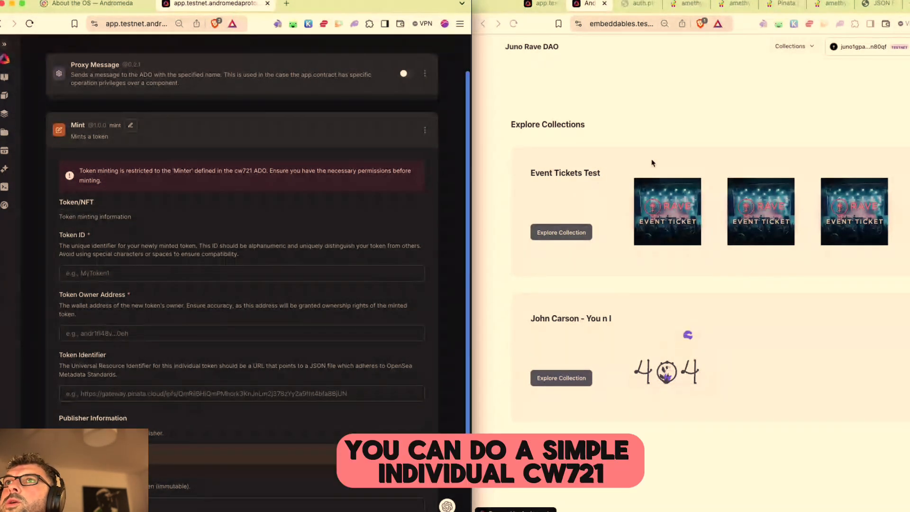
Step: Inspect the Individual cw721 metadata example's image URL and description, then collapse it
left_click(881, 4)
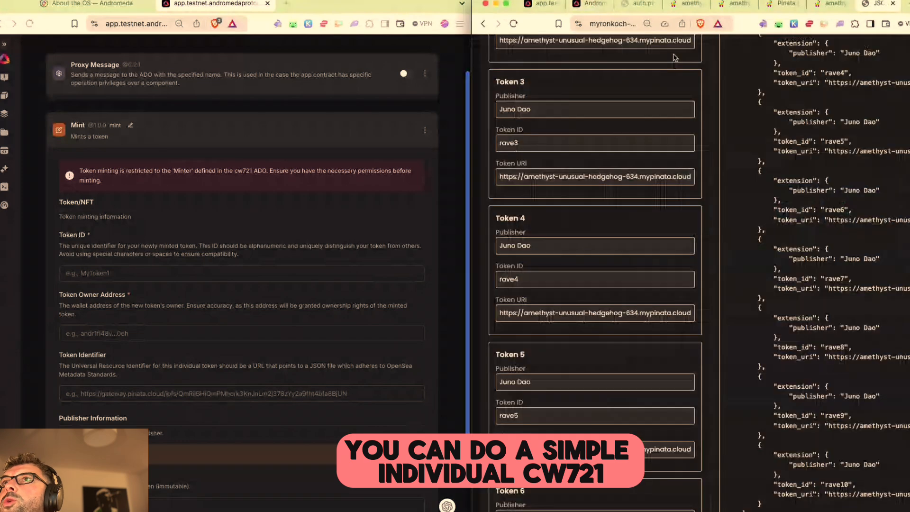
scroll(493, 186, "up", 9)
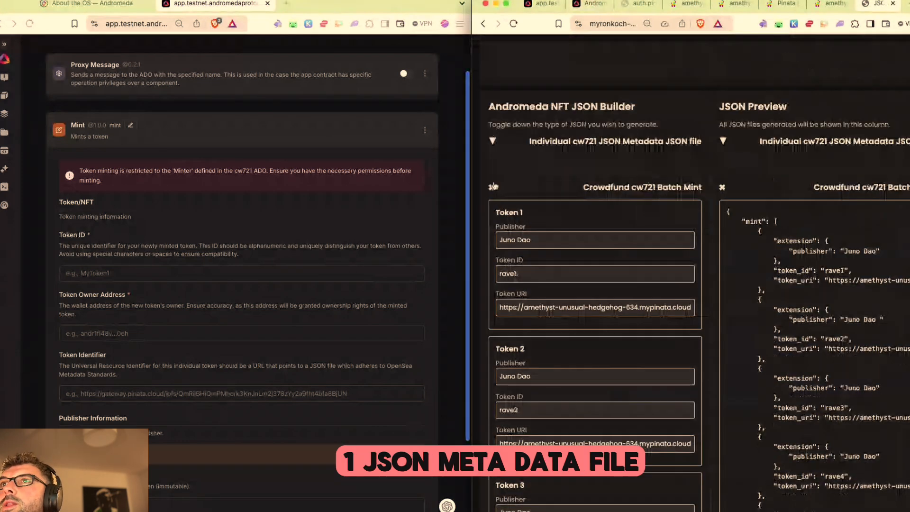
left_click(494, 187)
left_click(492, 141)
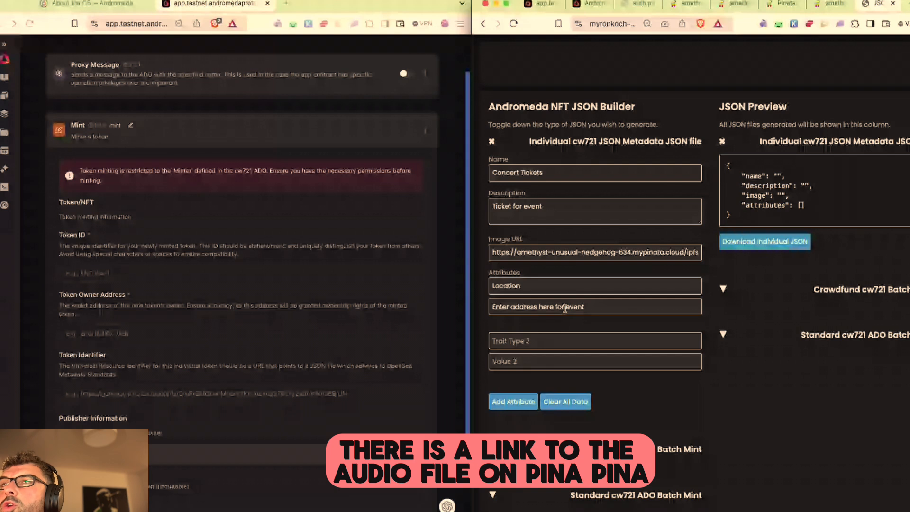
left_click_drag(493, 254, 710, 258)
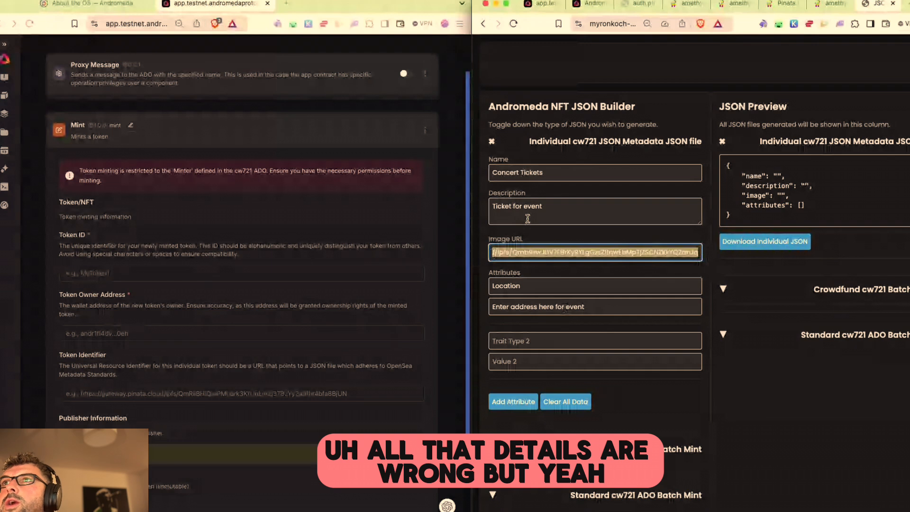
left_click(559, 207)
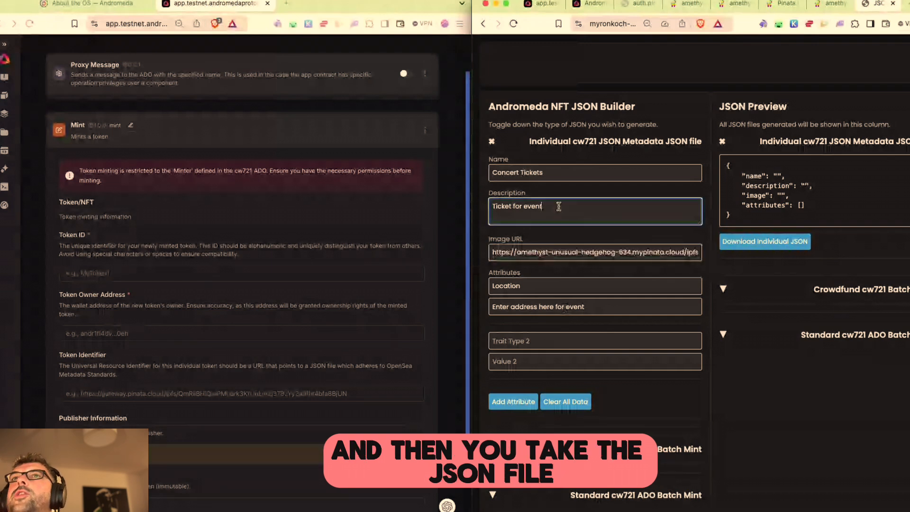
left_click(493, 143)
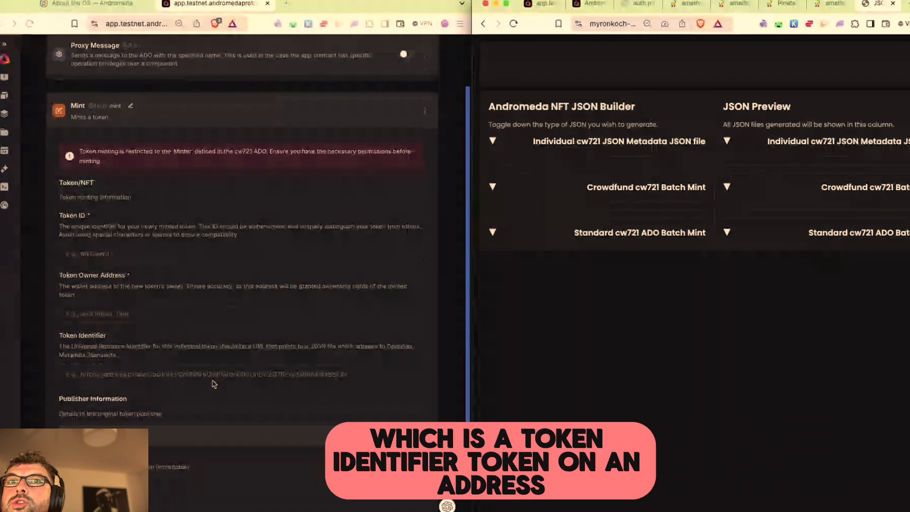
Step: Visit the Token Identifier, Token Owner Address and Original Token Publisher fields, then go to App Builder
scroll(215, 382, "down", 2)
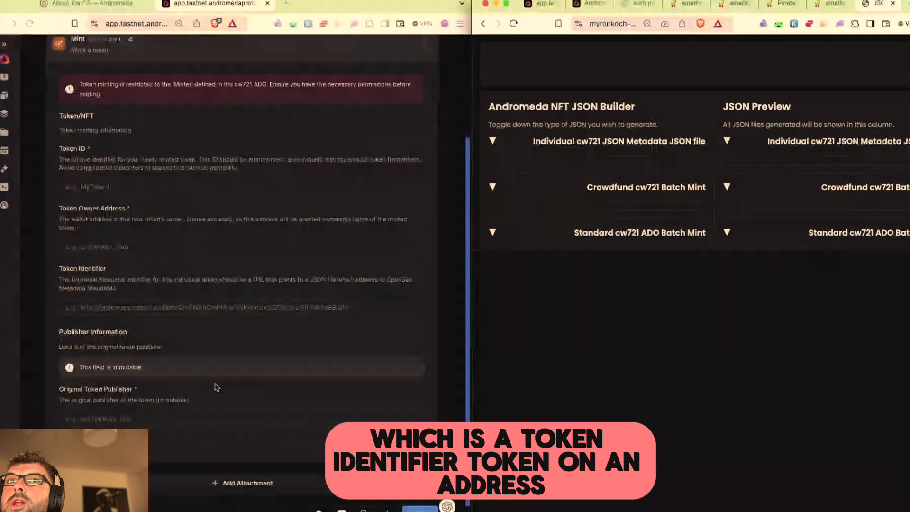
left_click(101, 308)
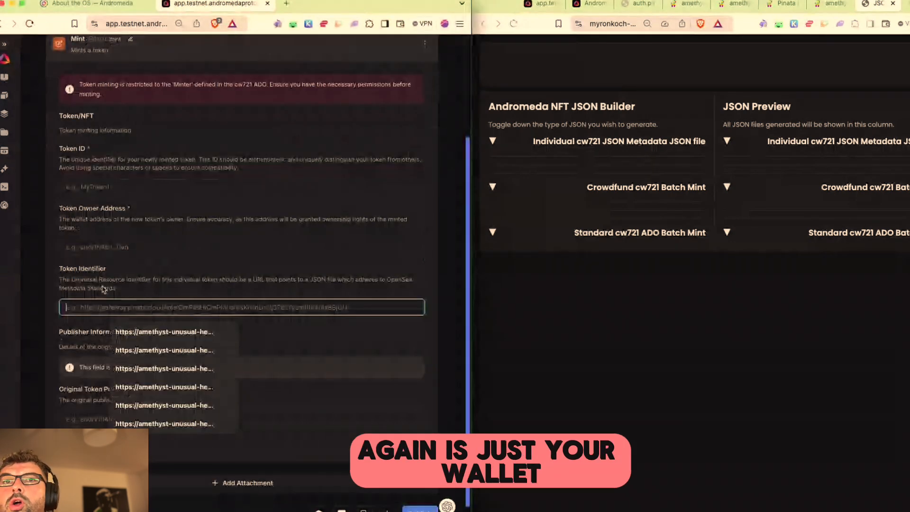
left_click(103, 247)
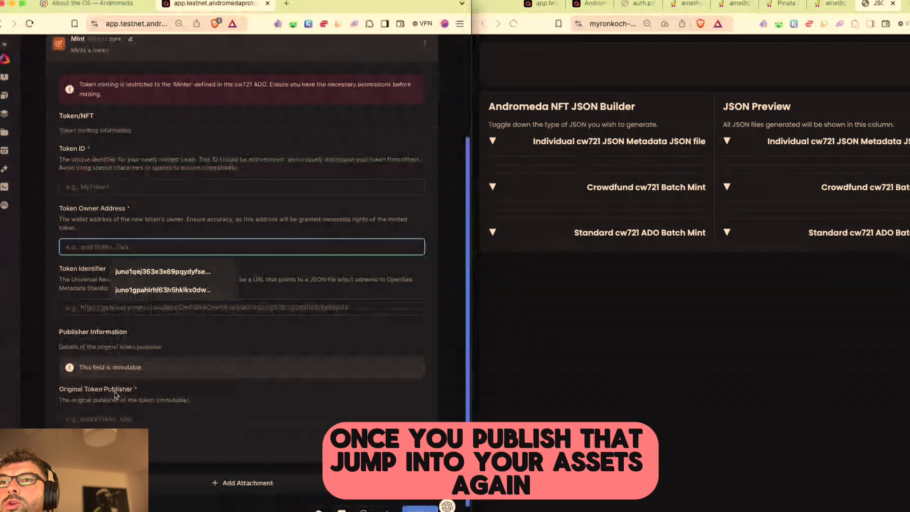
left_click(117, 421)
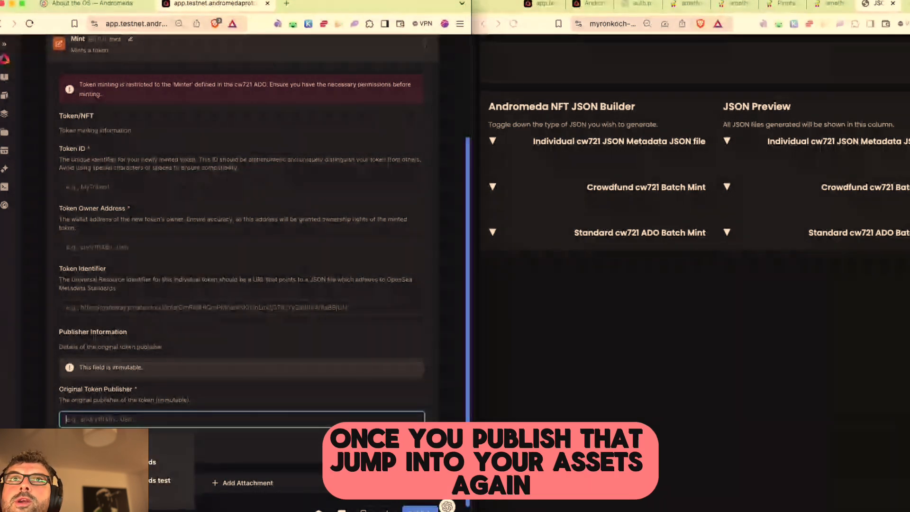
left_click(9, 115)
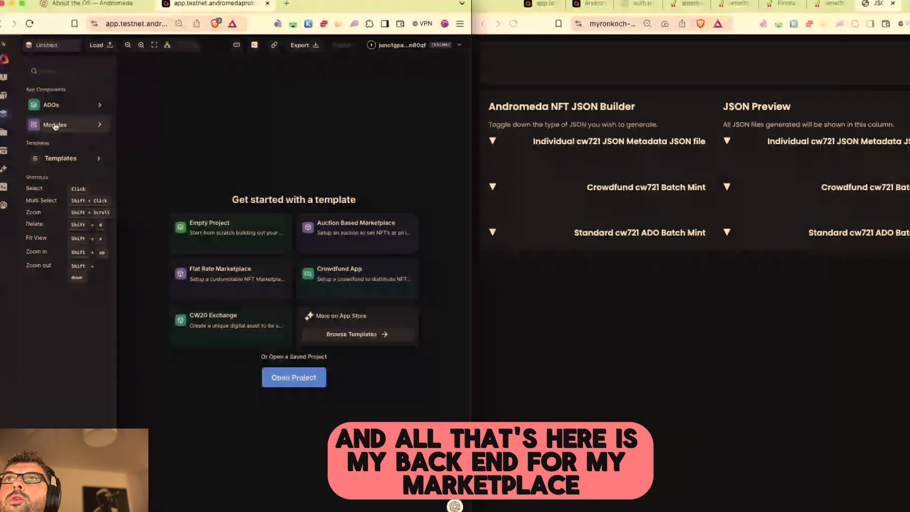
Step: Expand the Juno Test Audio and Juno Tutorial apps and open the marketplace component's actions
left_click(4, 132)
left_click(427, 145)
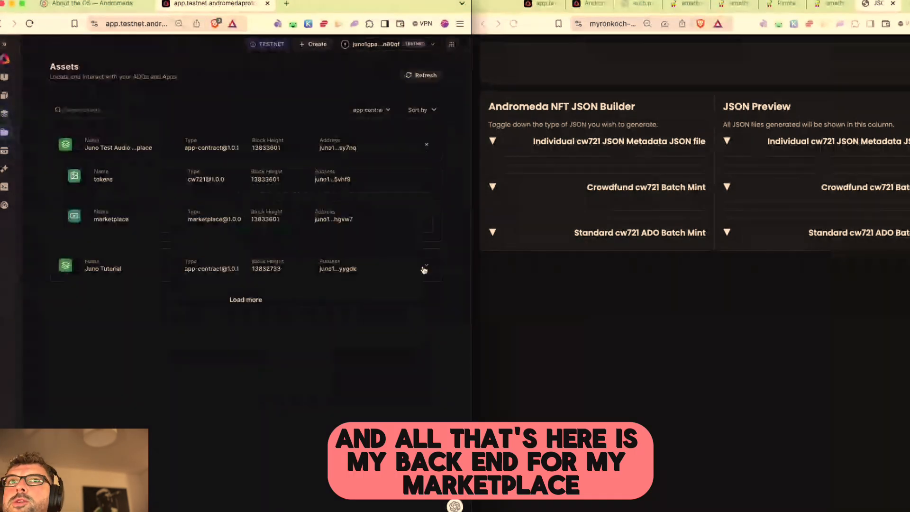
left_click(426, 264)
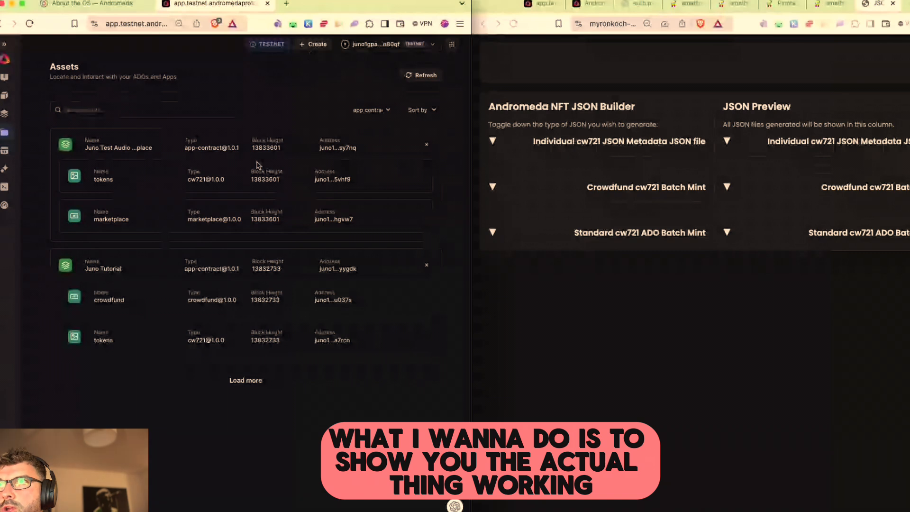
left_click(543, 3)
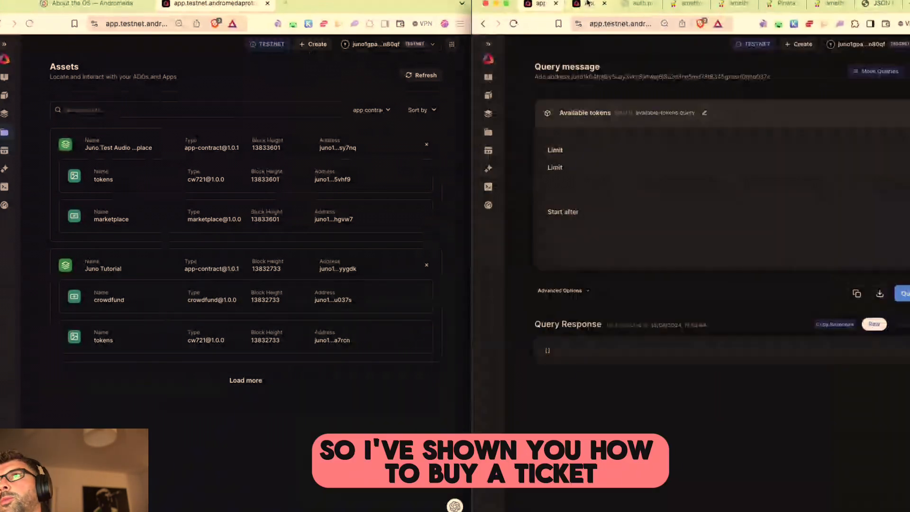
left_click(588, 3)
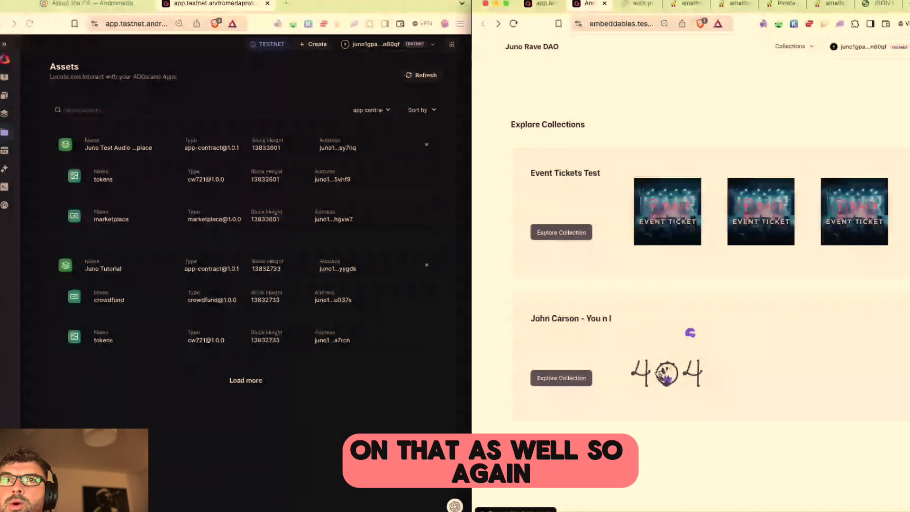
left_click(464, 345)
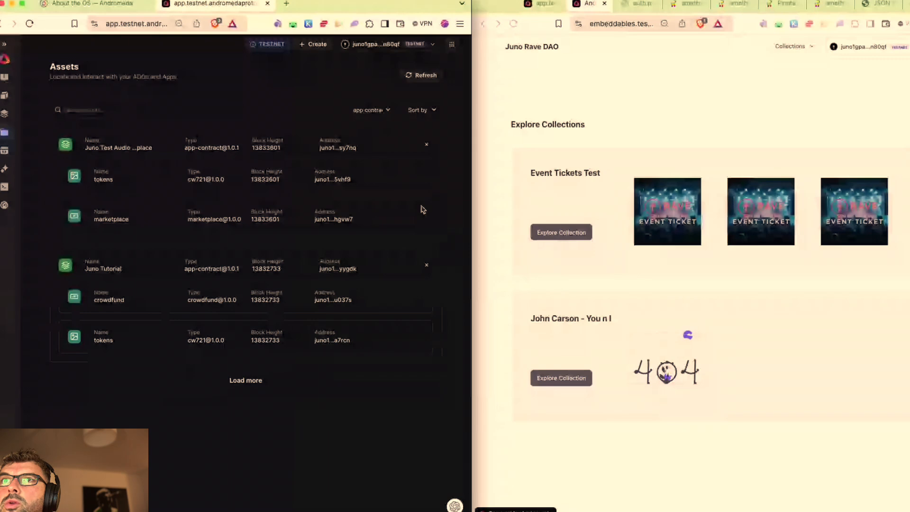
left_click(414, 216)
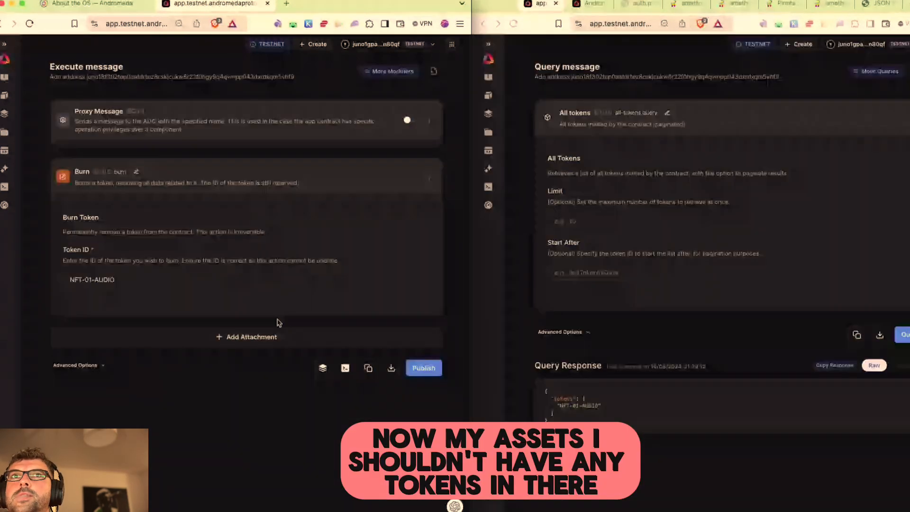
Step: Rerun the All tokens query for Juno Test Audio, getting an empty list, and open the tokens actions
left_click(4, 116)
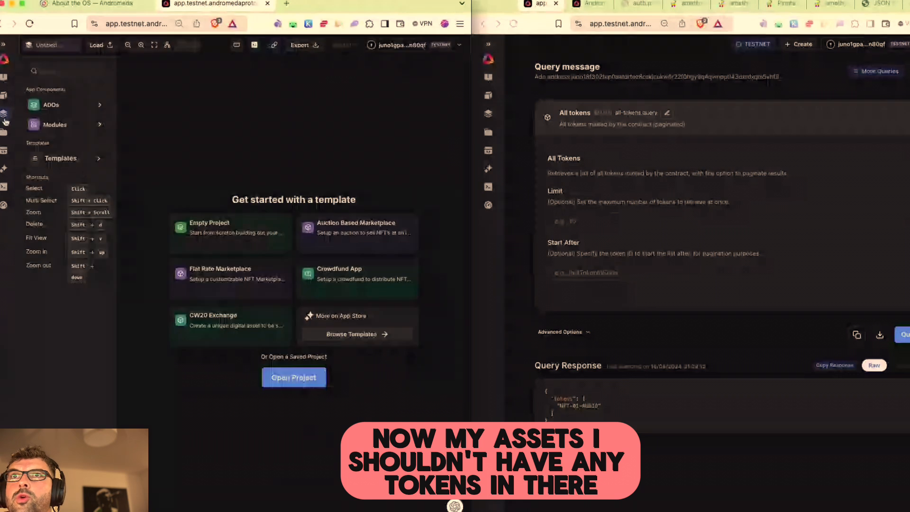
left_click(5, 133)
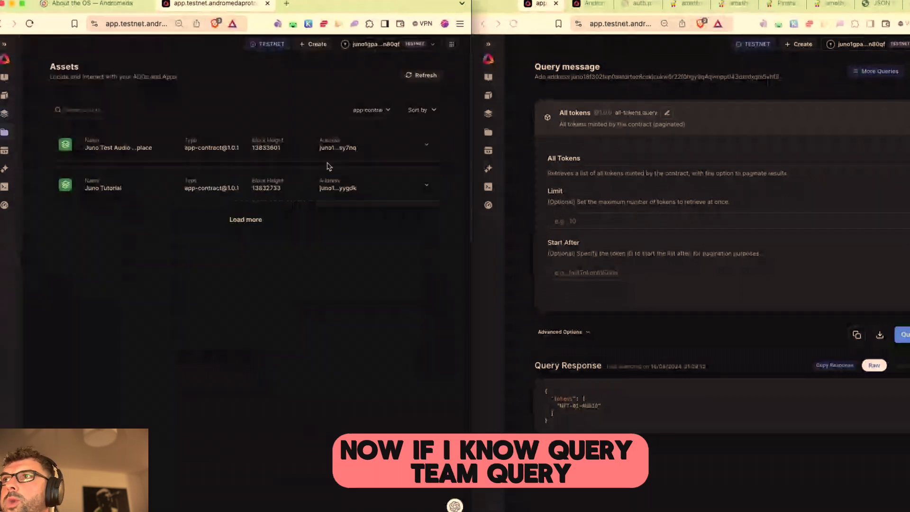
left_click(328, 158)
mouse_move(417, 183)
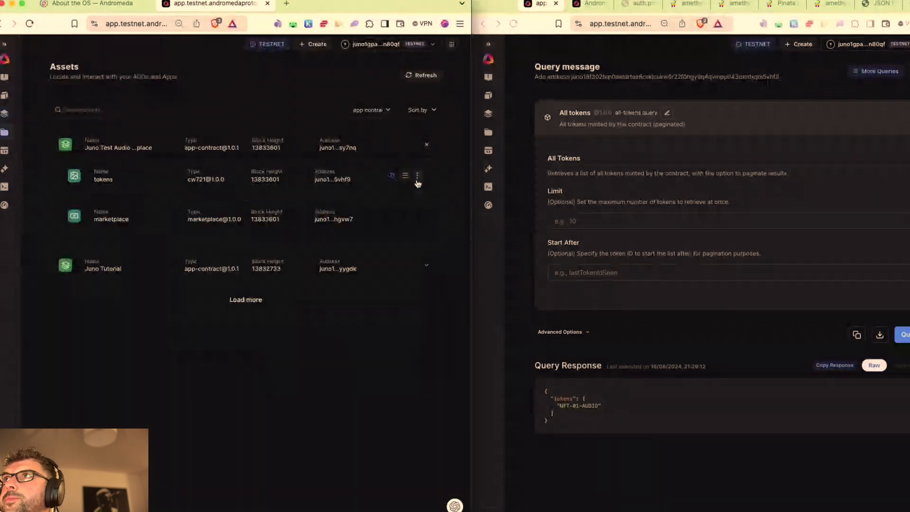
left_click(903, 335)
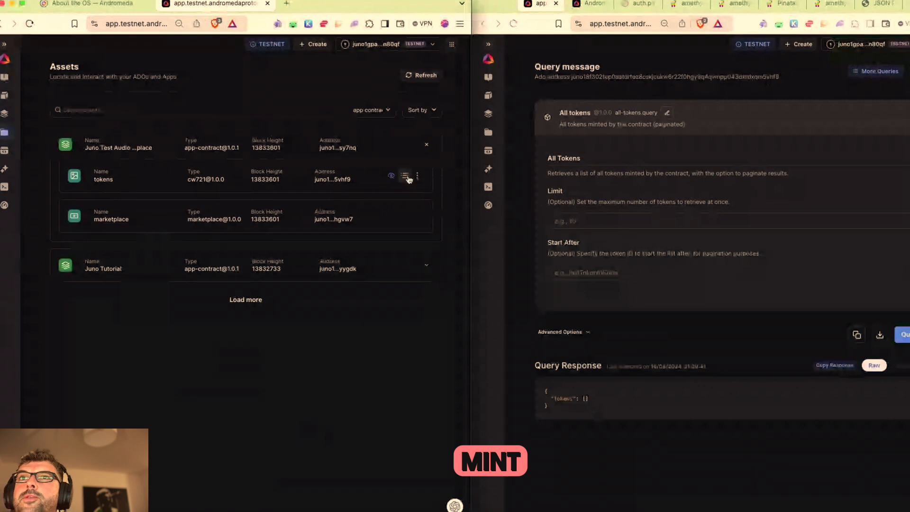
left_click(418, 177)
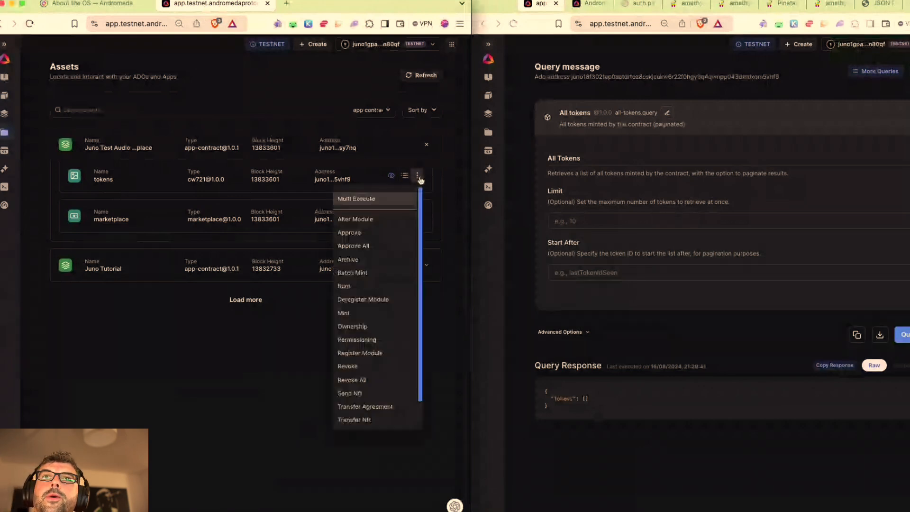
Step: Start a mint on the tokens contract with Token ID NFT-02-AUDIO
left_click(351, 313)
left_click(112, 319)
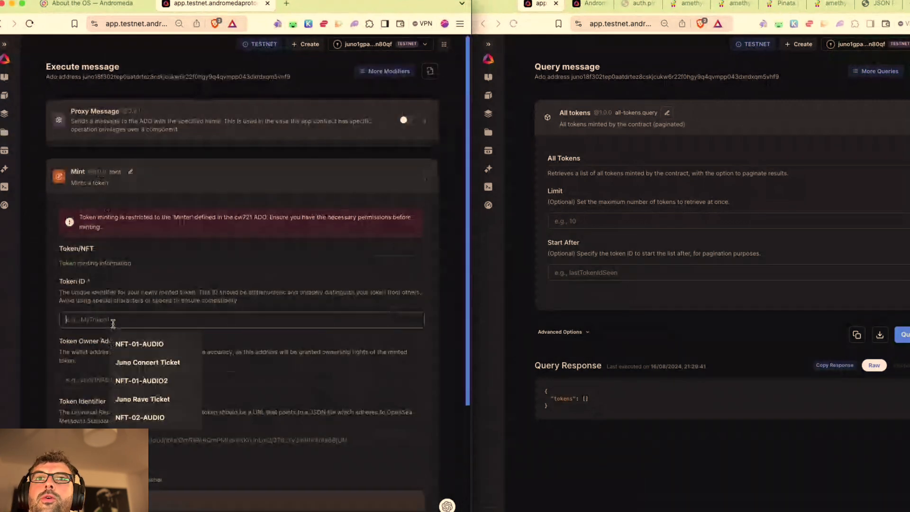
left_click(121, 338)
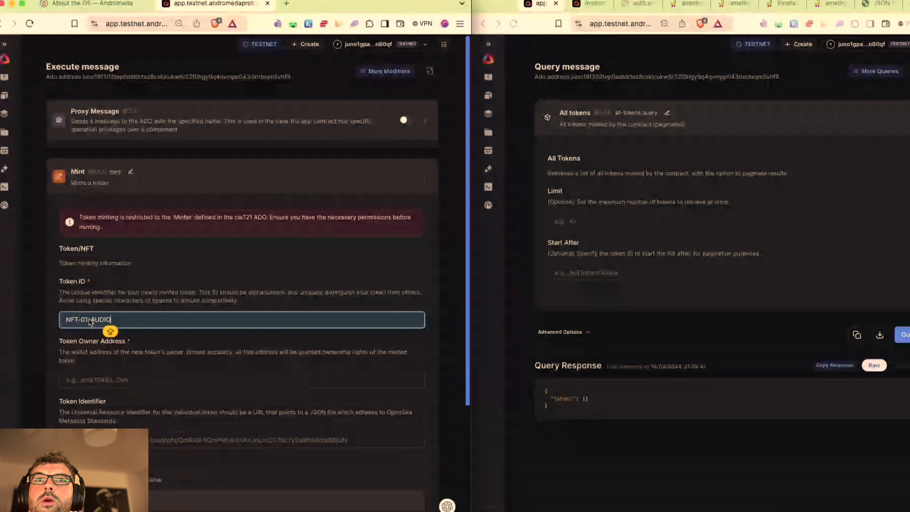
left_click(91, 324)
left_click(151, 342)
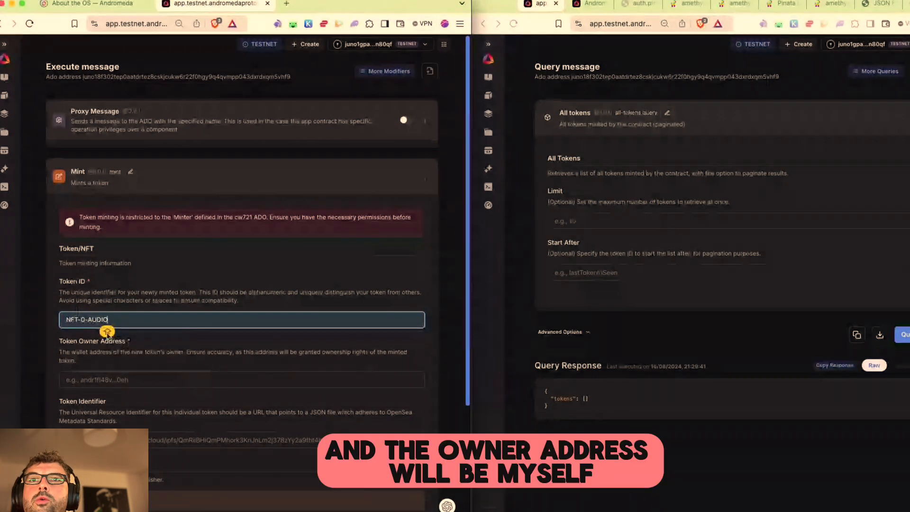
type("2")
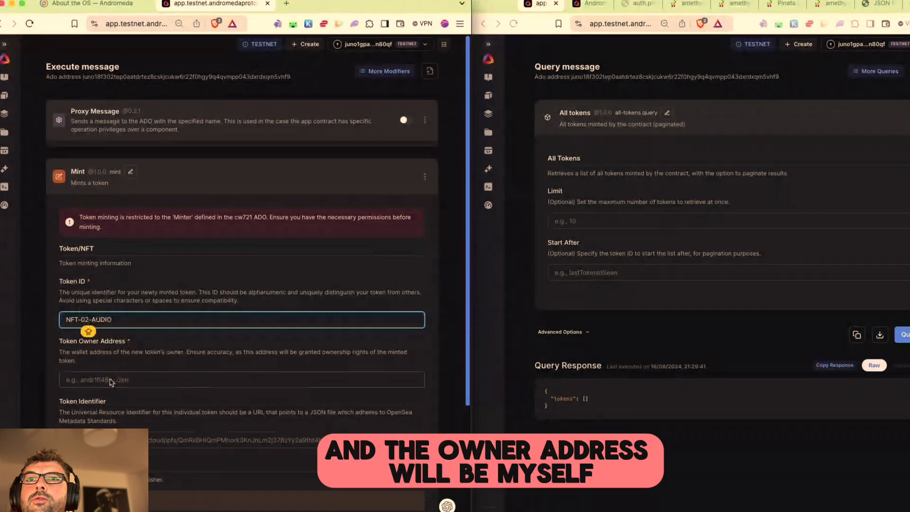
Step: Copy the connected wallet's own address and paste it as the Token Owner Address
left_click(111, 381)
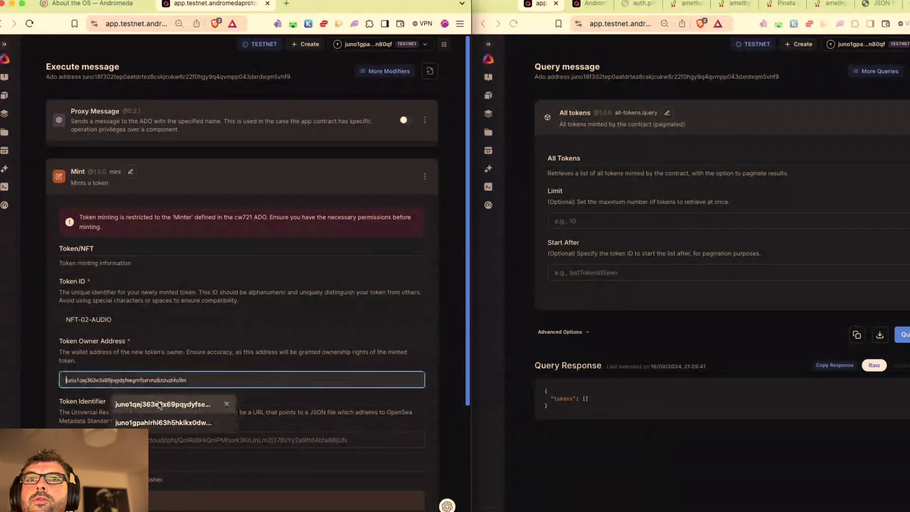
left_click(368, 44)
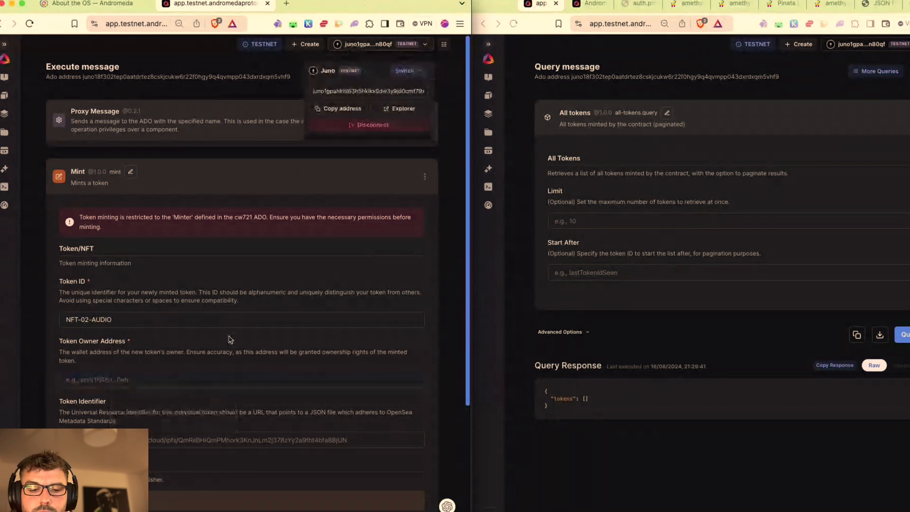
left_click(136, 378)
type("juno1gukvjpdfurdyfnd4auazd7te3l2hkg2yl9m5zymsjlza867nm24s7hgvw7")
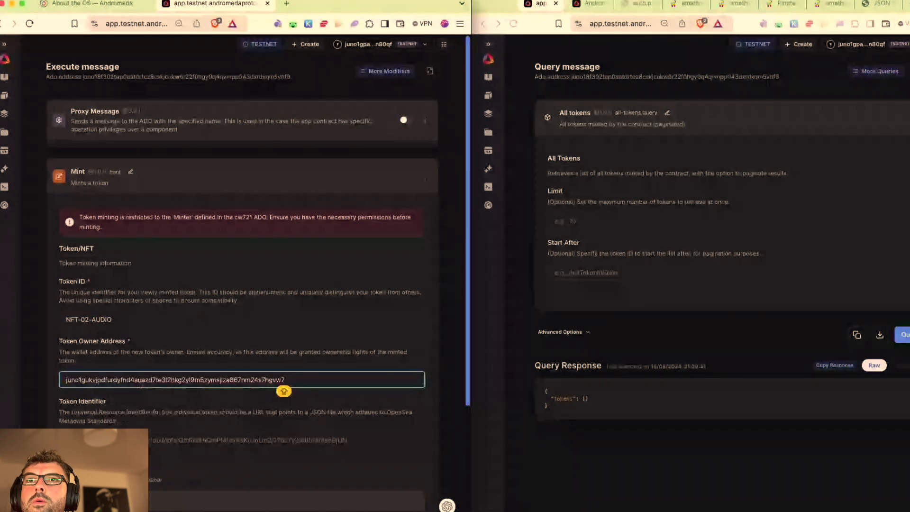
left_click(368, 44)
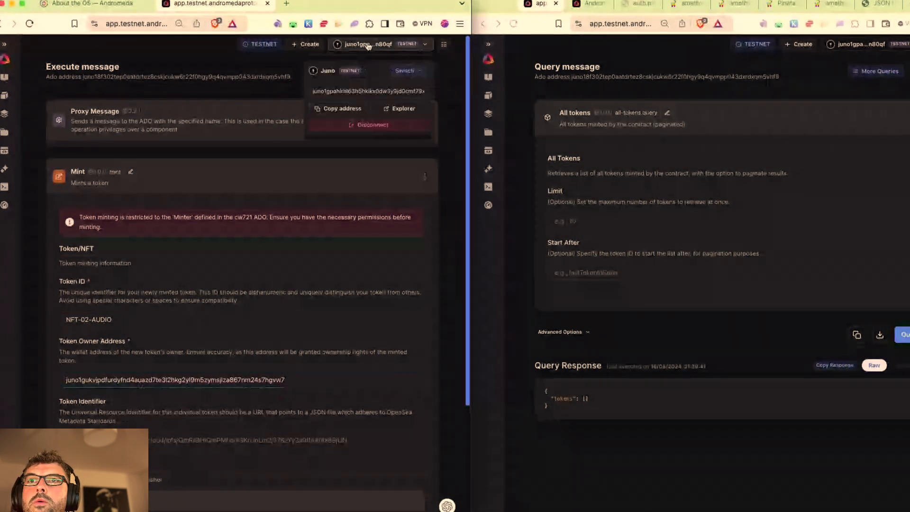
left_click(355, 112)
left_click_drag(299, 377, 22, 381)
key("super+v")
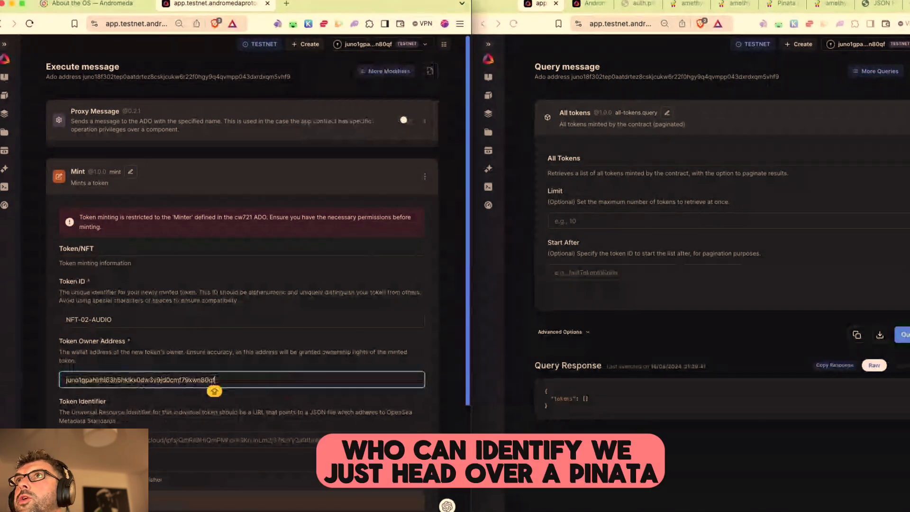
left_click(135, 441)
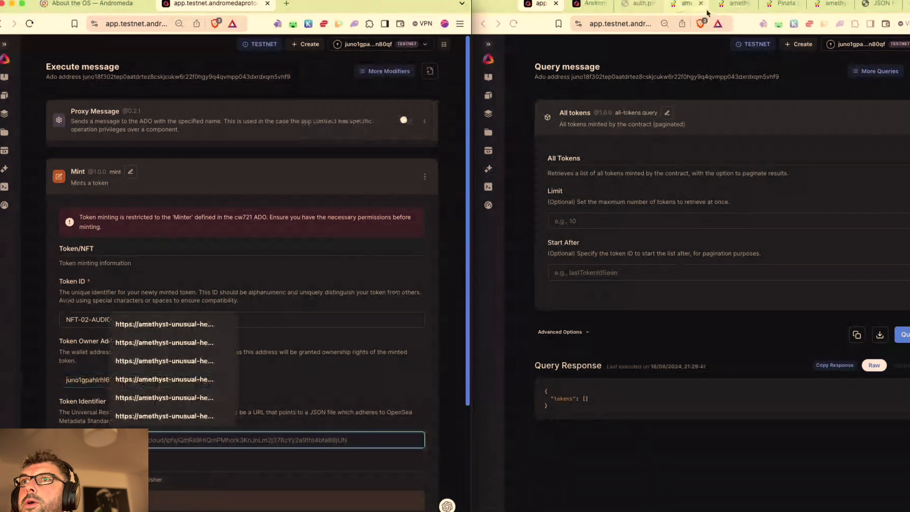
Step: Open the you n i.json metadata file from Pinata Files and select its web address
left_click(764, 5)
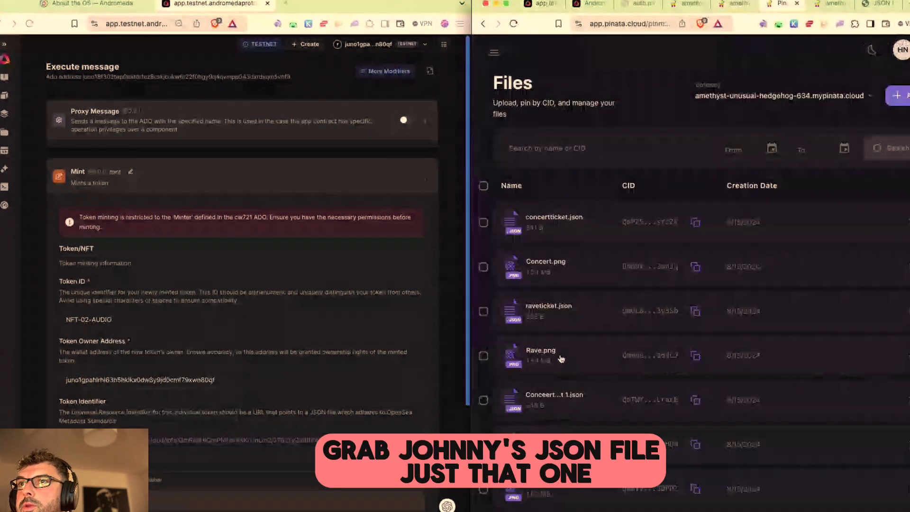
scroll(561, 359, "down", 5)
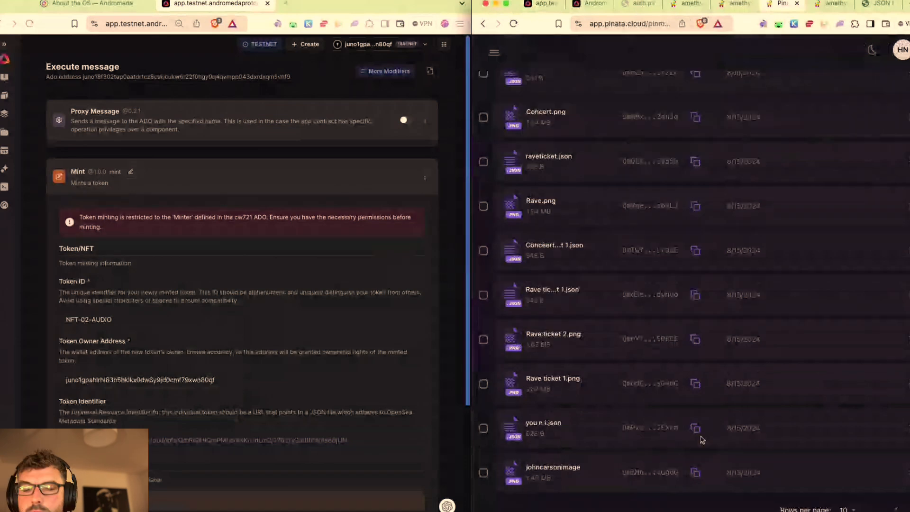
left_click(543, 423)
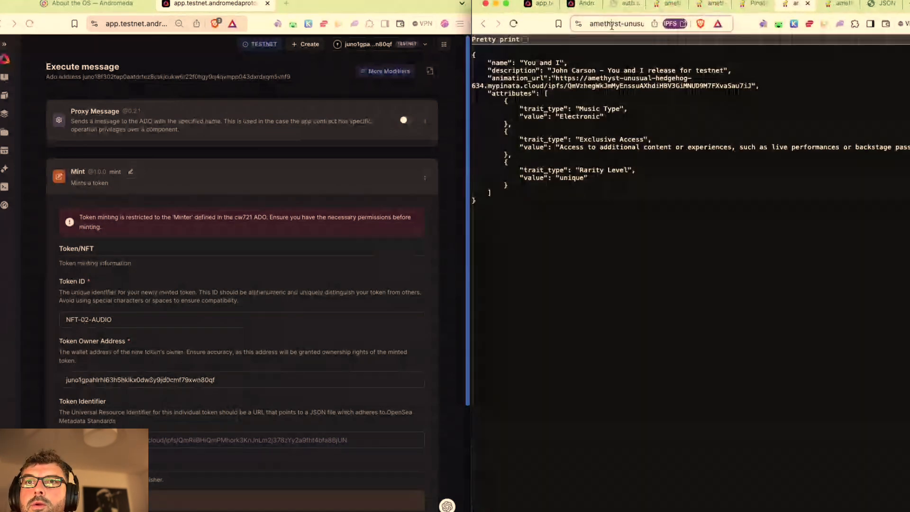
left_click(611, 25)
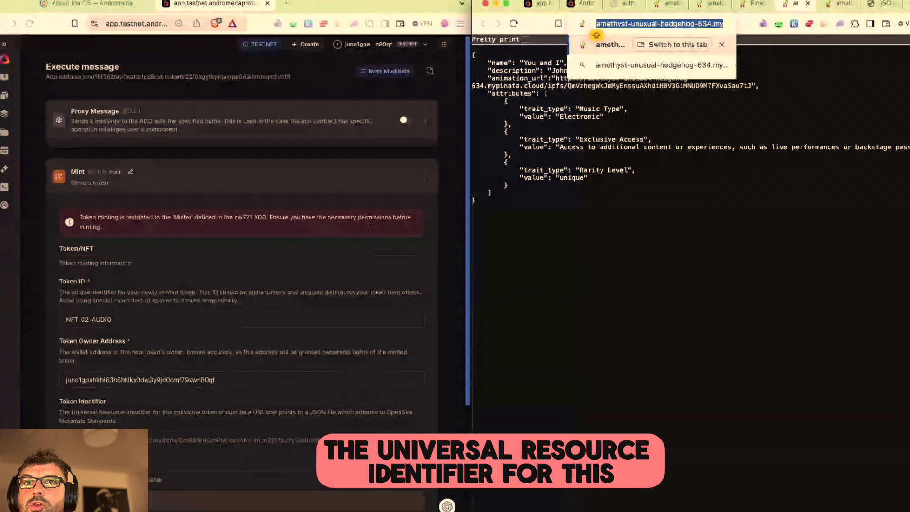
Step: Paste the mypinata link into the Mint form's Token Identifier field
left_click(351, 441)
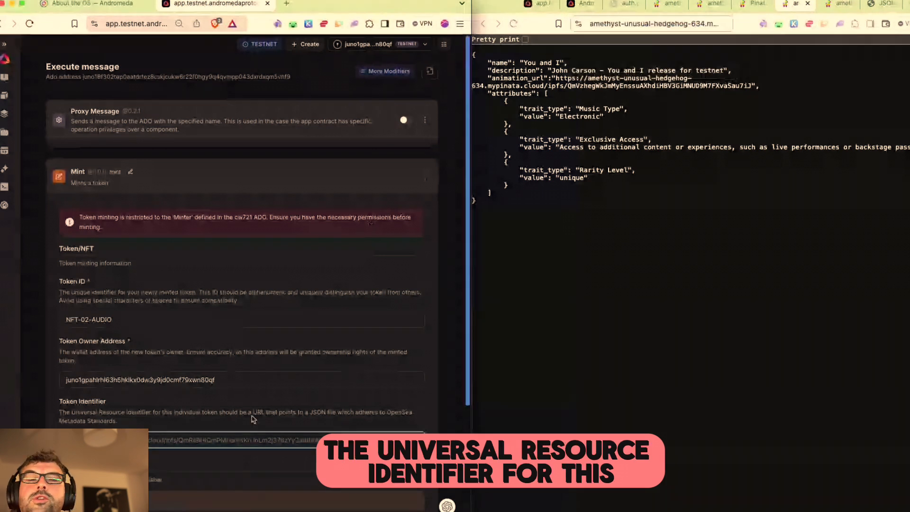
left_click_drag(101, 413, 351, 431)
left_click(270, 440)
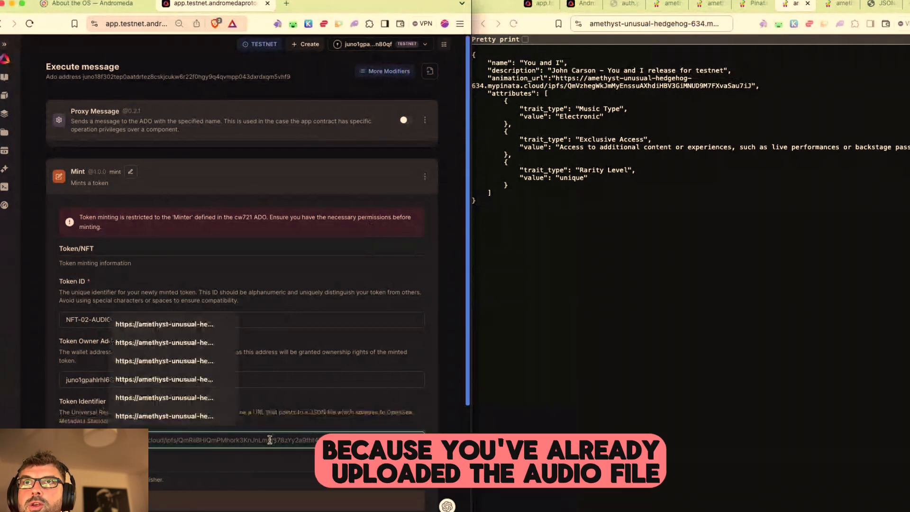
key("super+v")
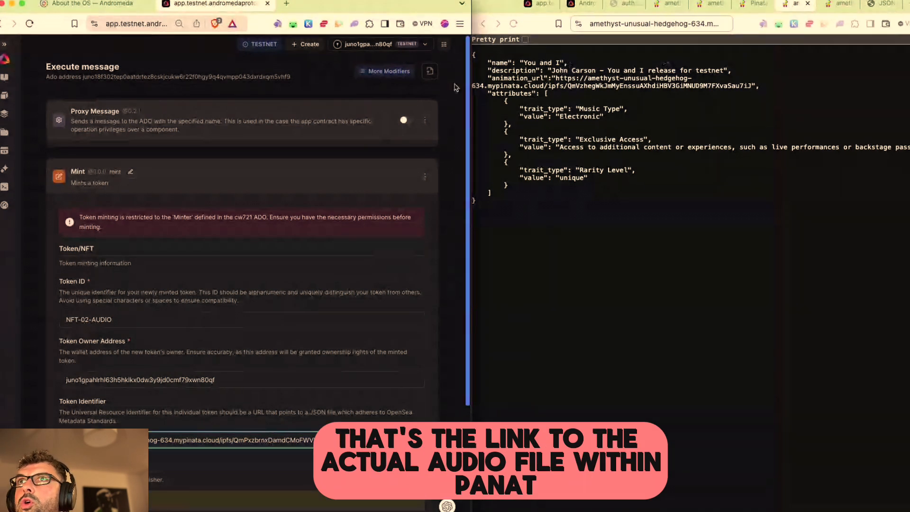
Step: Copy the metadata file's web address and review its animation_url line
left_click(491, 83)
key("super+l")
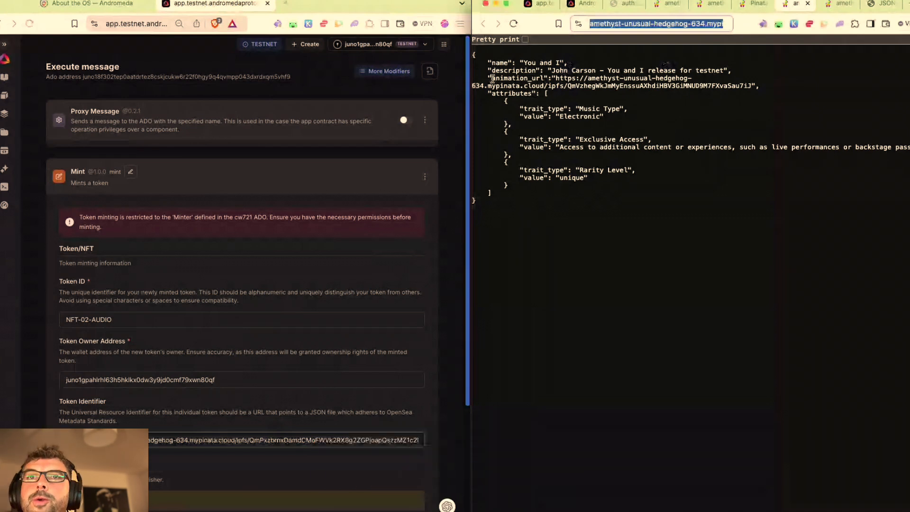
left_click_drag(491, 80, 761, 86)
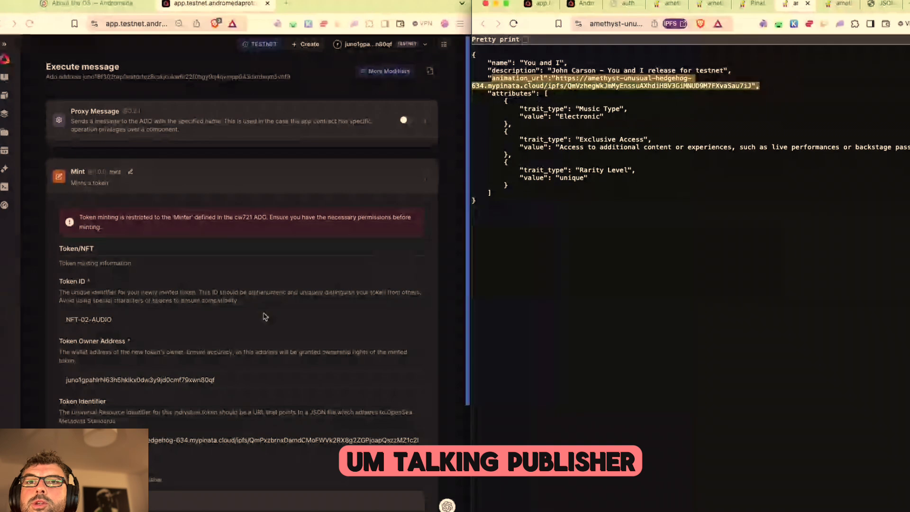
scroll(265, 316, "down", 3)
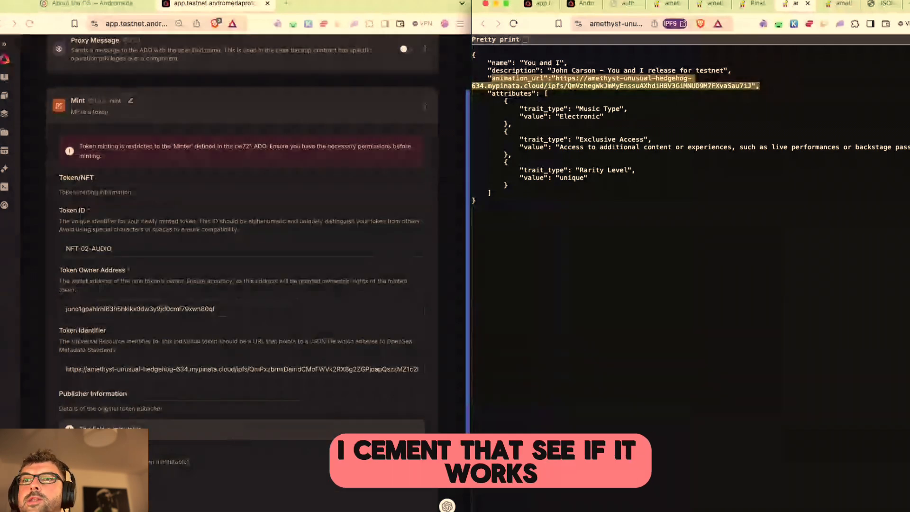
Step: Publish the NFT-02-AUDIO mint message, estimate fees, and approve it in Keplr
left_click(218, 479)
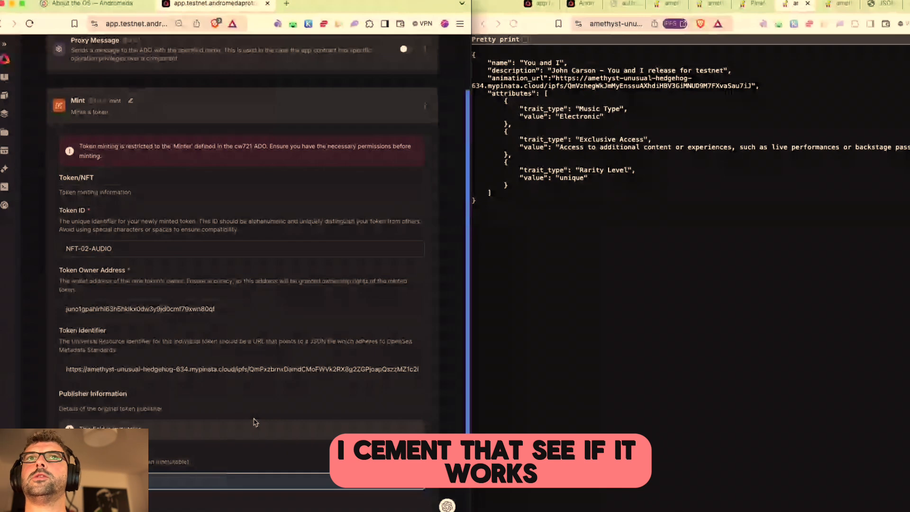
scroll(255, 423, "down", 3)
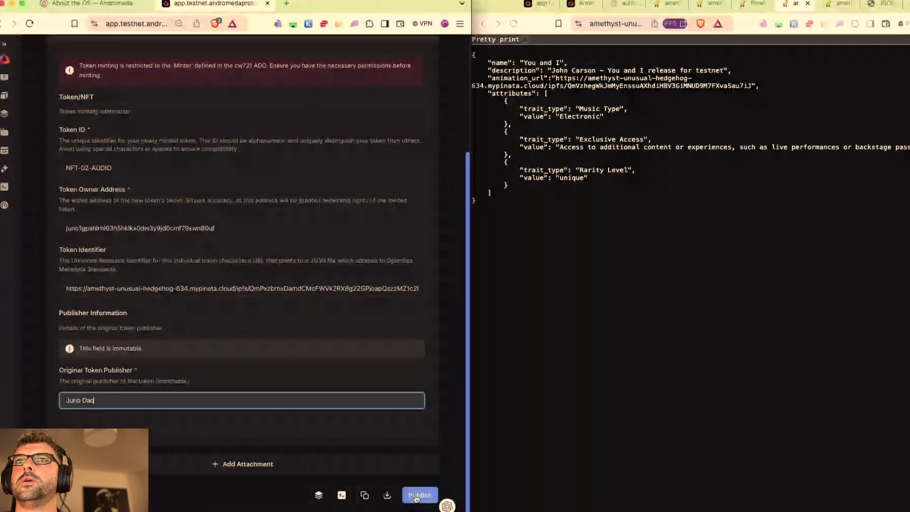
scroll(416, 498, "up", 5)
scroll(377, 388, "down", 5)
left_click(420, 496)
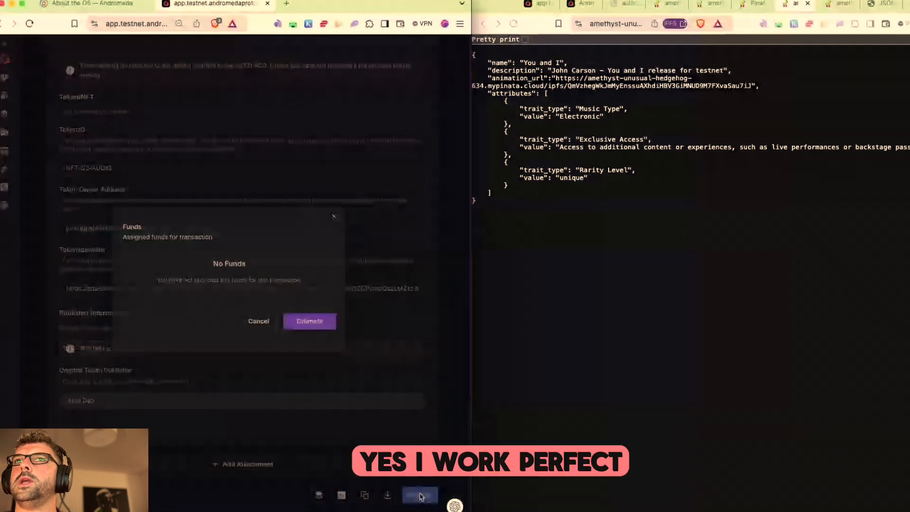
left_click(306, 326)
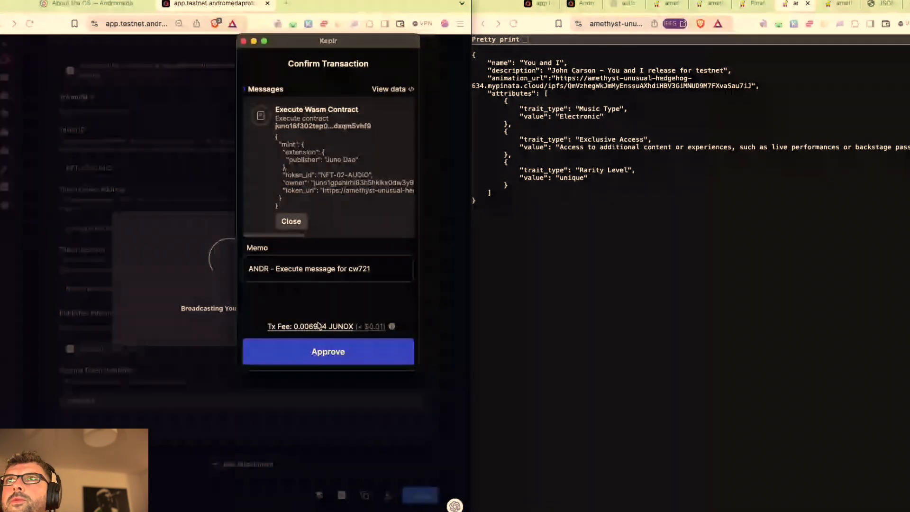
left_click(301, 349)
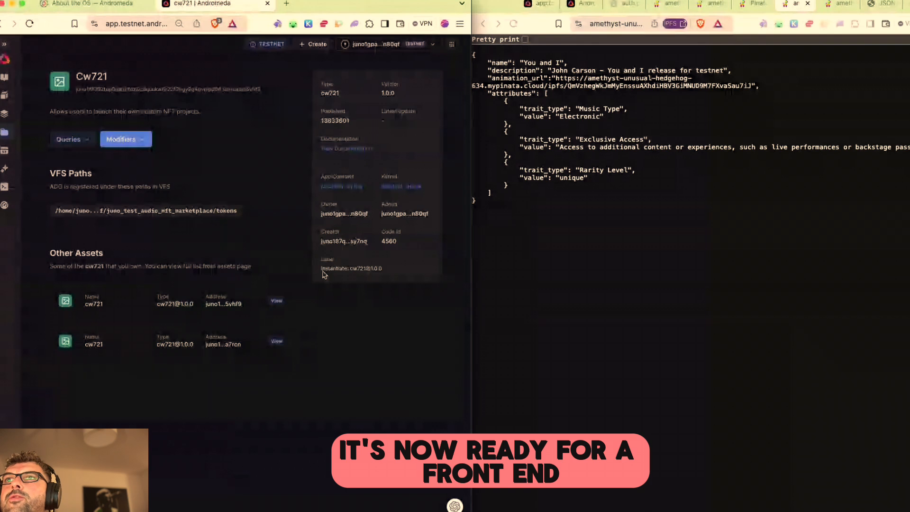
Step: Show the Assets list with Juno Test Audio and Juno Tutorial expanded
left_click(5, 133)
left_click(427, 145)
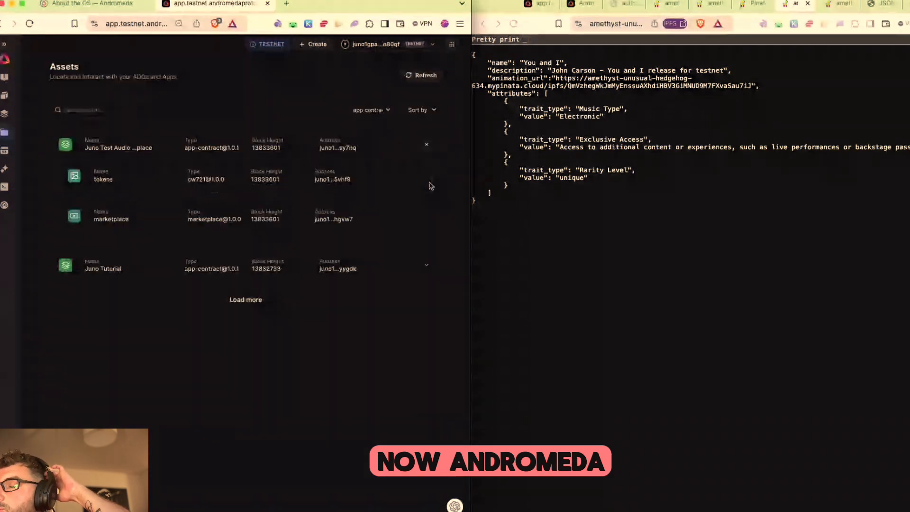
left_click(426, 265)
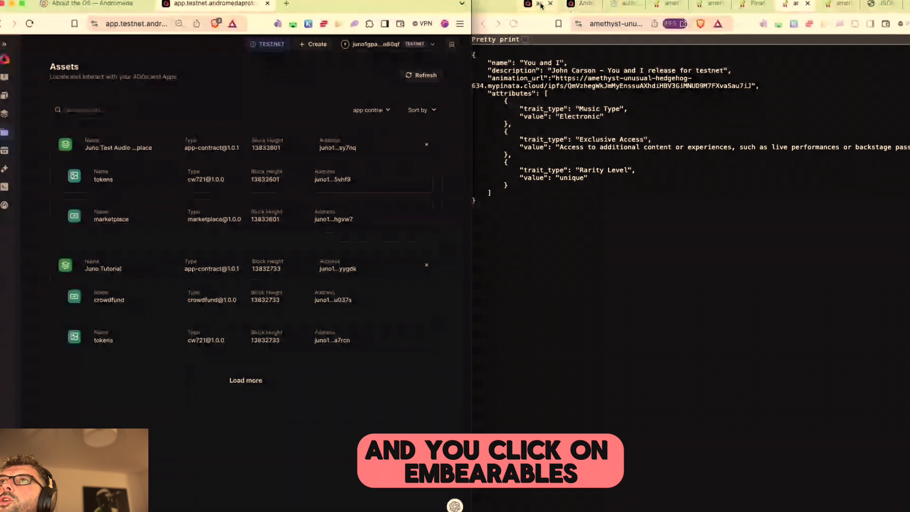
Step: Open My embeddables in the second window, briefly viewing the live Juno Rave DAO page
left_click(539, 4)
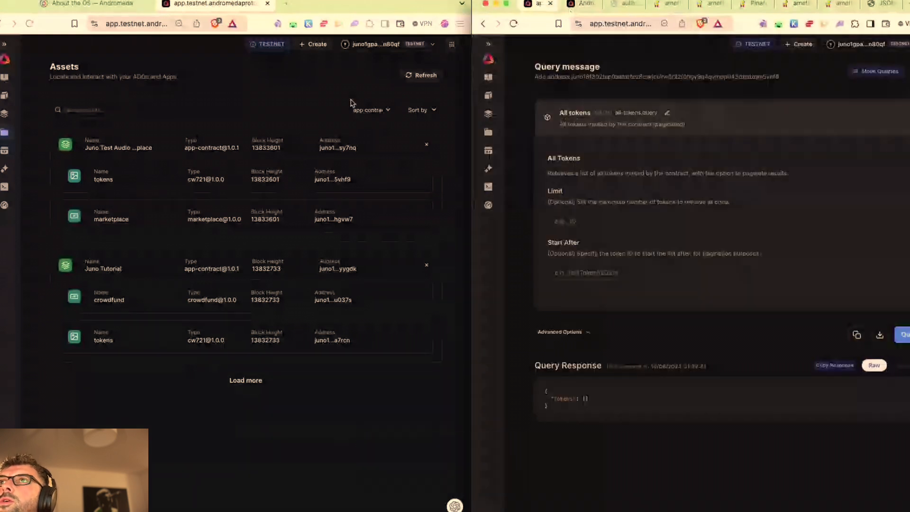
left_click(489, 150)
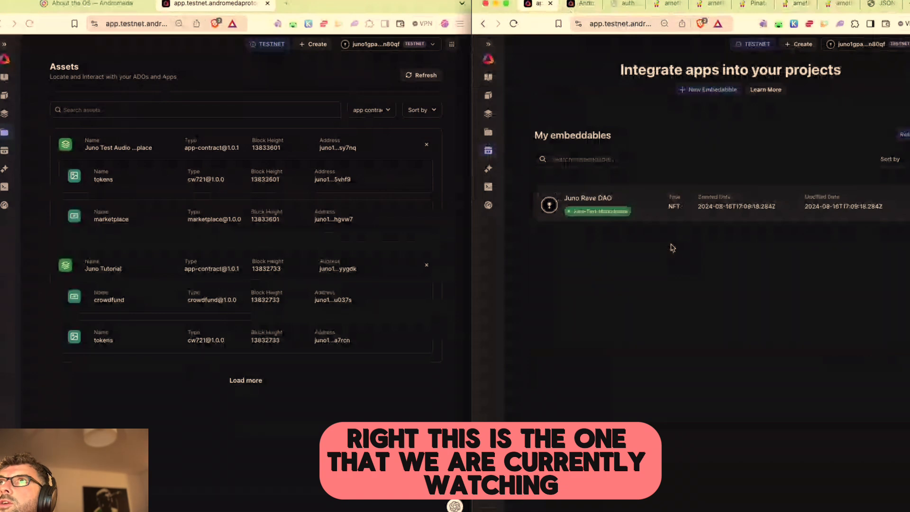
left_click(571, 4)
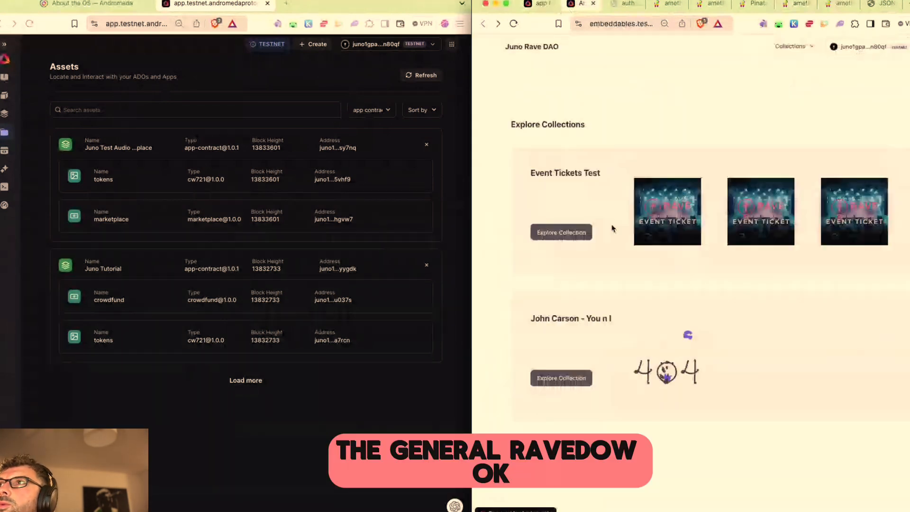
left_click(536, 3)
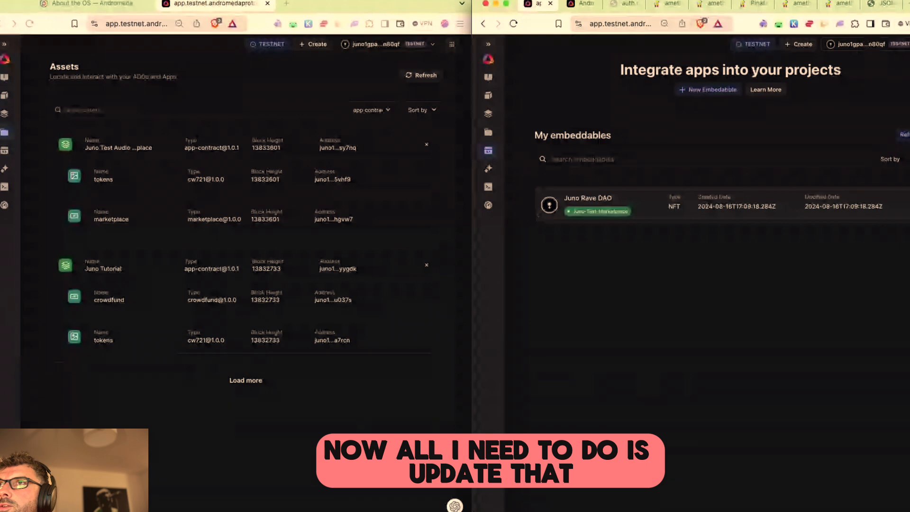
Step: Open the Juno Rave DAO embeddable via Update and review its Coin Denom
left_click(908, 205)
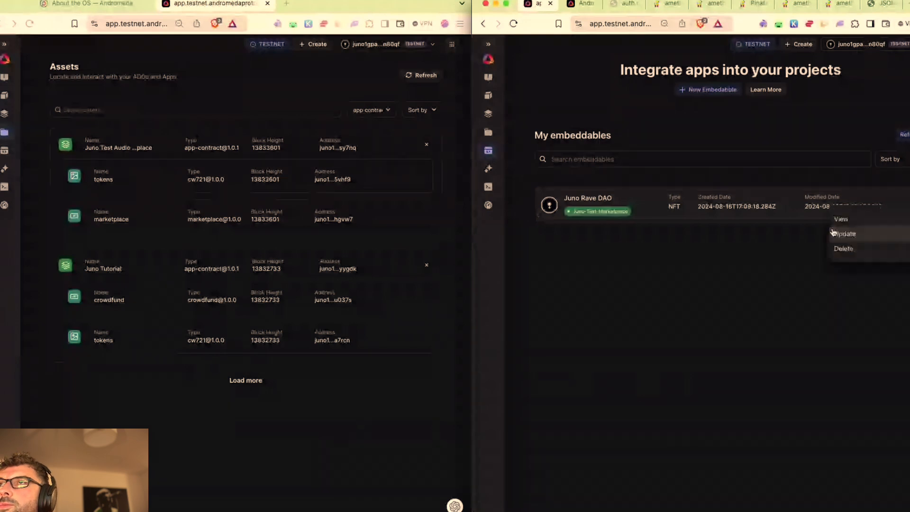
left_click(833, 233)
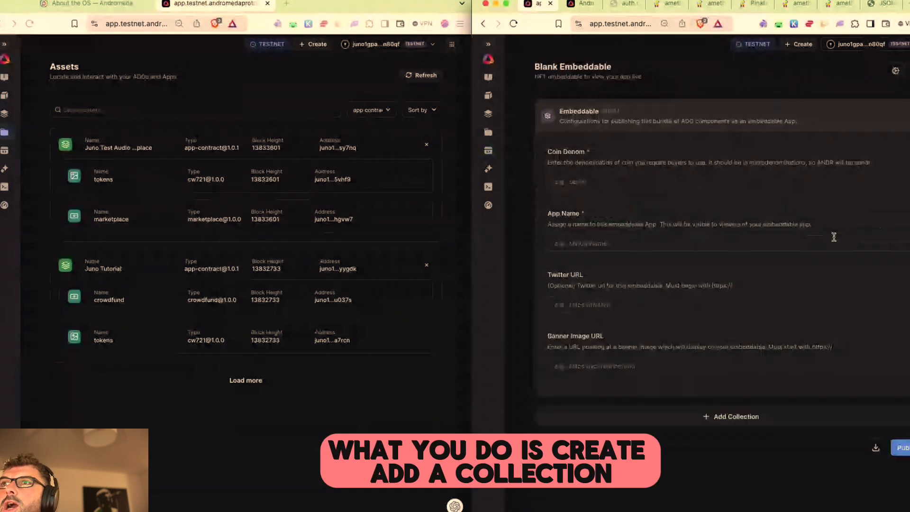
left_click(588, 182)
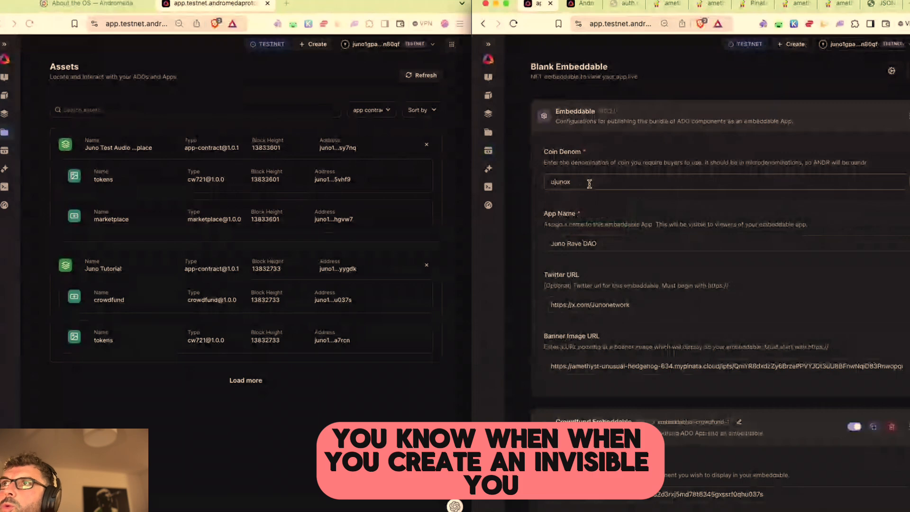
scroll(711, 465, "down", 15)
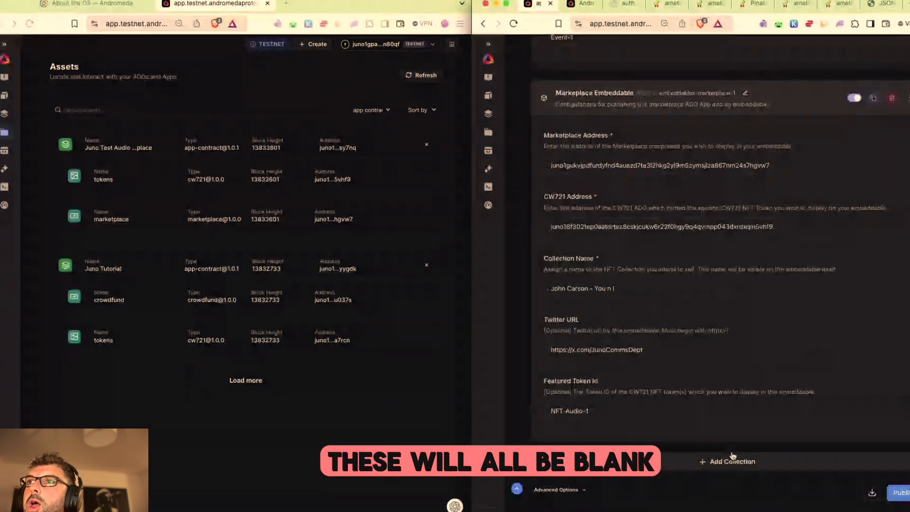
scroll(764, 334, "up", 8)
scroll(764, 333, "up", 6)
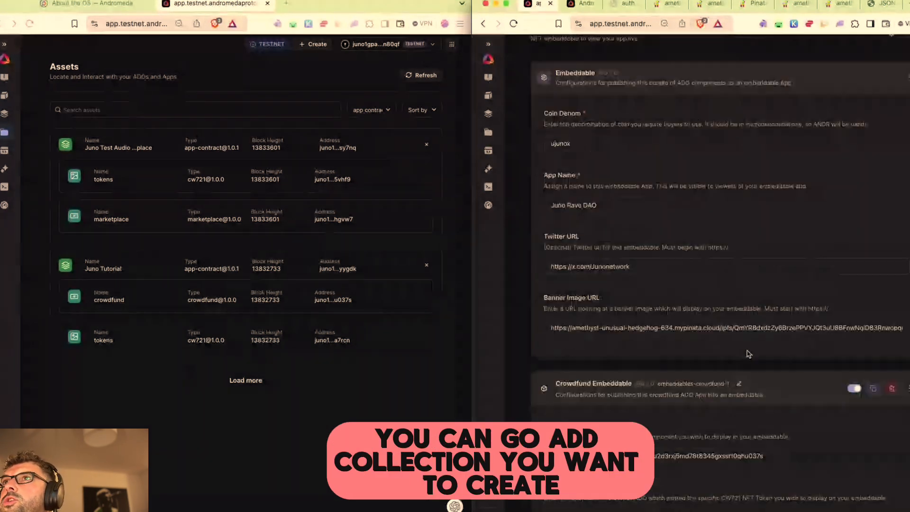
scroll(734, 472, "down", 14)
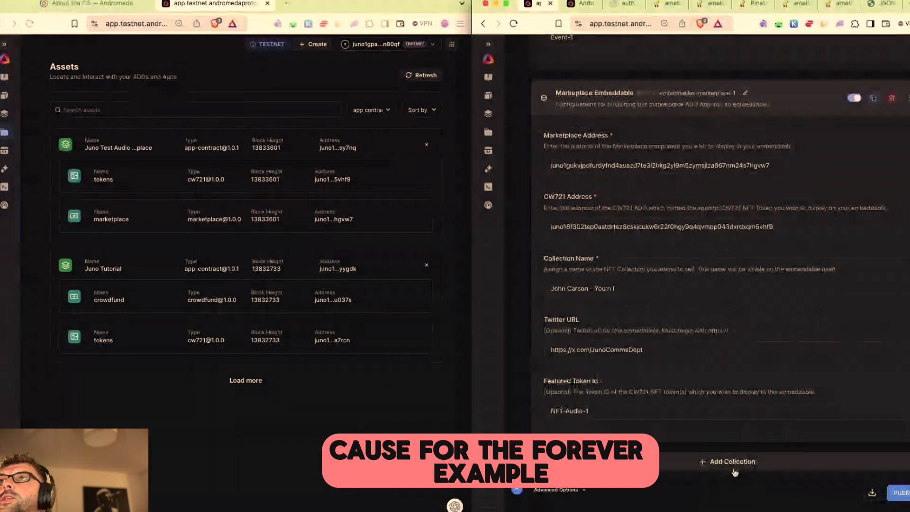
Step: Review the collection choices without adding one, check featured token NFT-Audio-1, then choose Publish
left_click(733, 463)
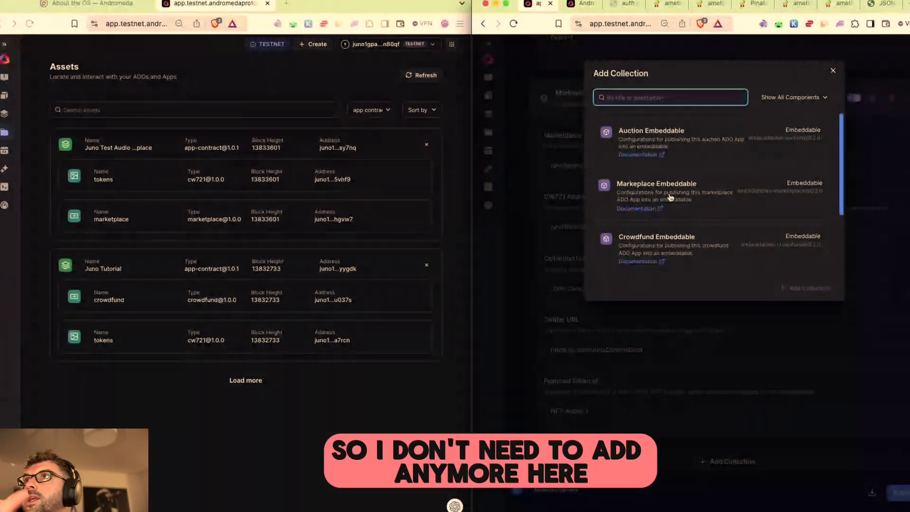
left_click(833, 71)
scroll(678, 353, "up", 5)
scroll(674, 349, "down", 2)
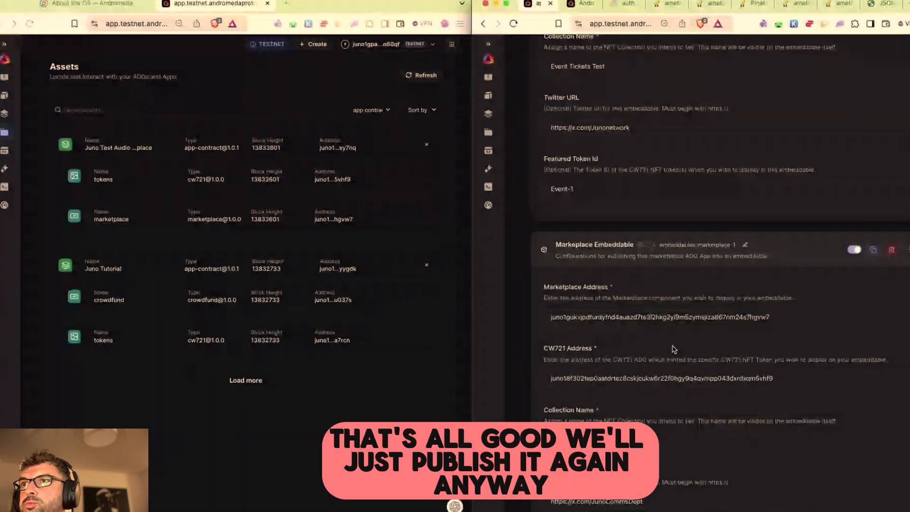
scroll(674, 349, "down", 3)
left_click(593, 412)
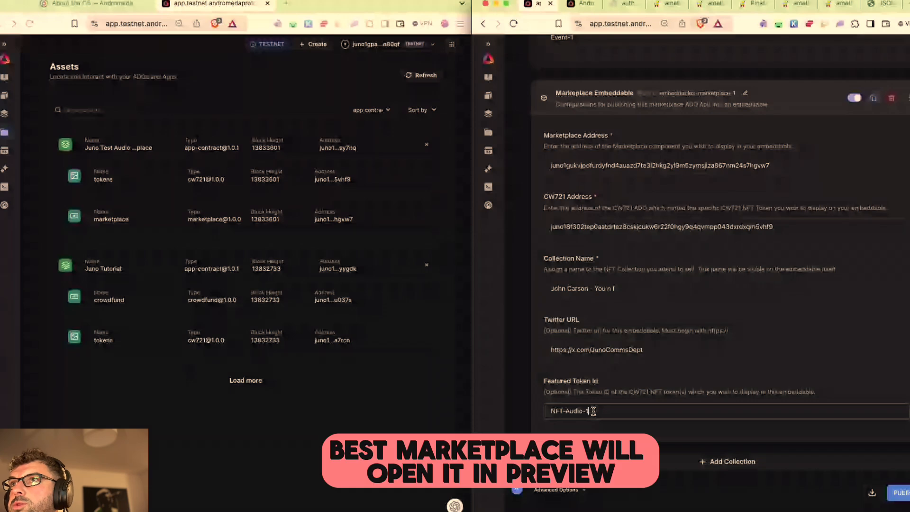
scroll(659, 321, "up", 2)
scroll(659, 321, "up", 7)
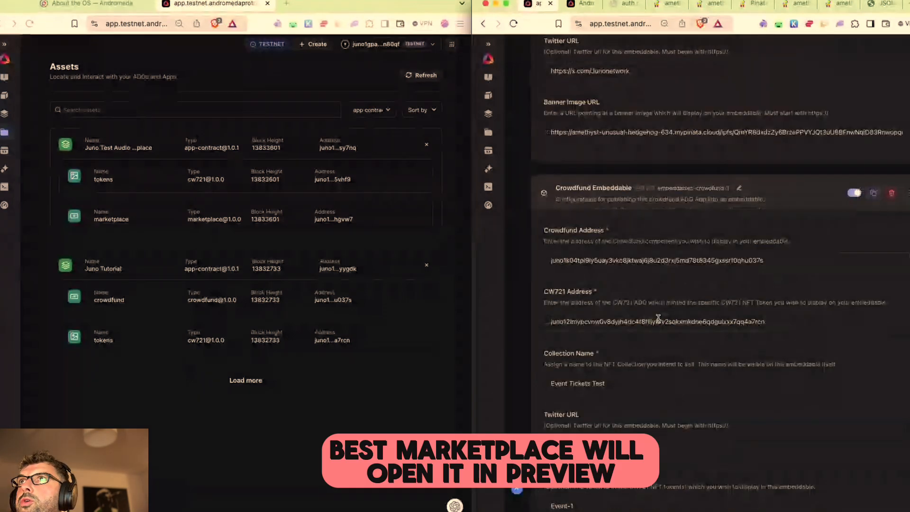
scroll(660, 321, "down", 10)
left_click(899, 493)
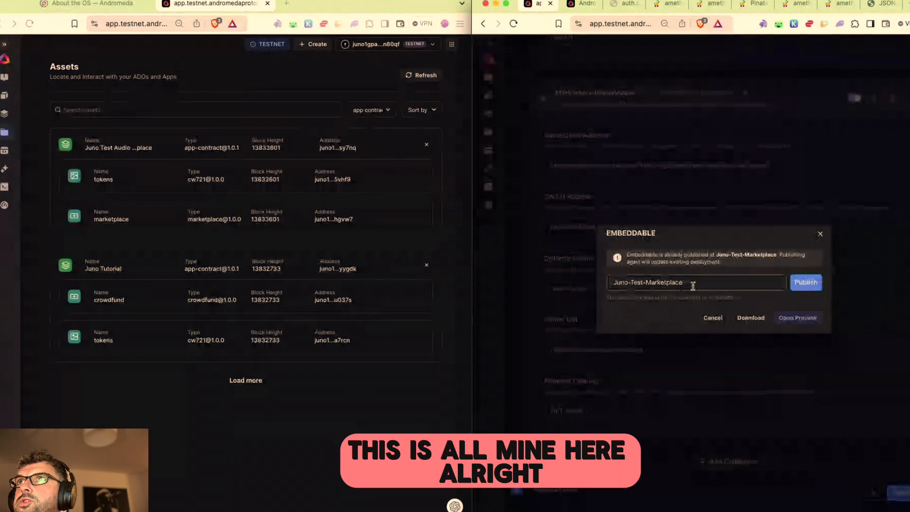
Step: Preview the published marketplace in a new tab and close the older preview
left_click(798, 319)
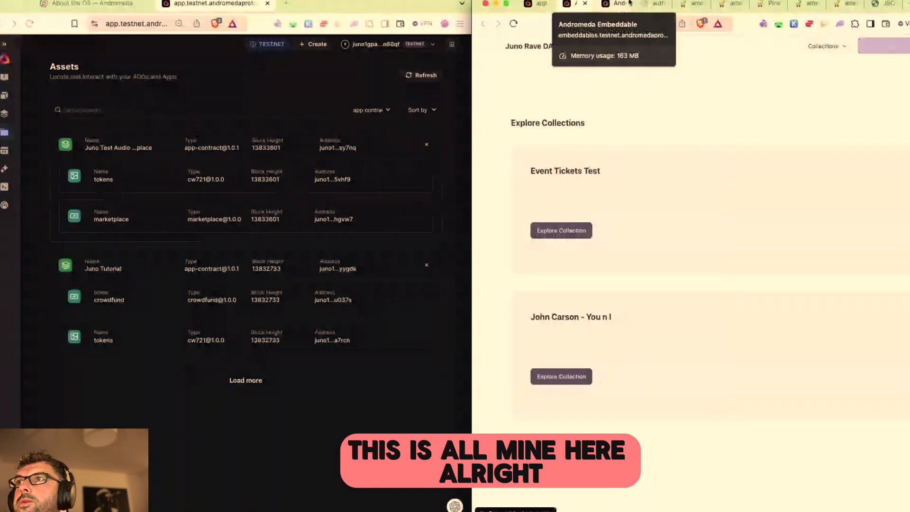
left_click(631, 3)
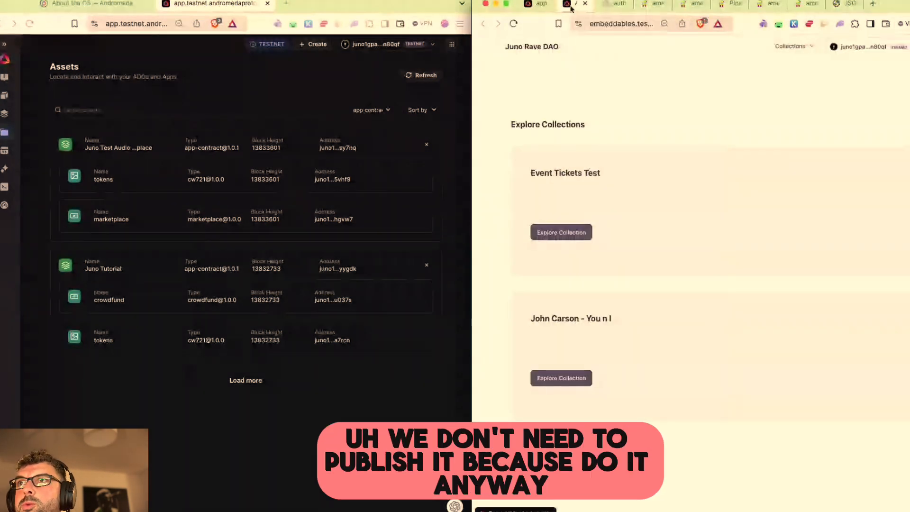
left_click(541, 4)
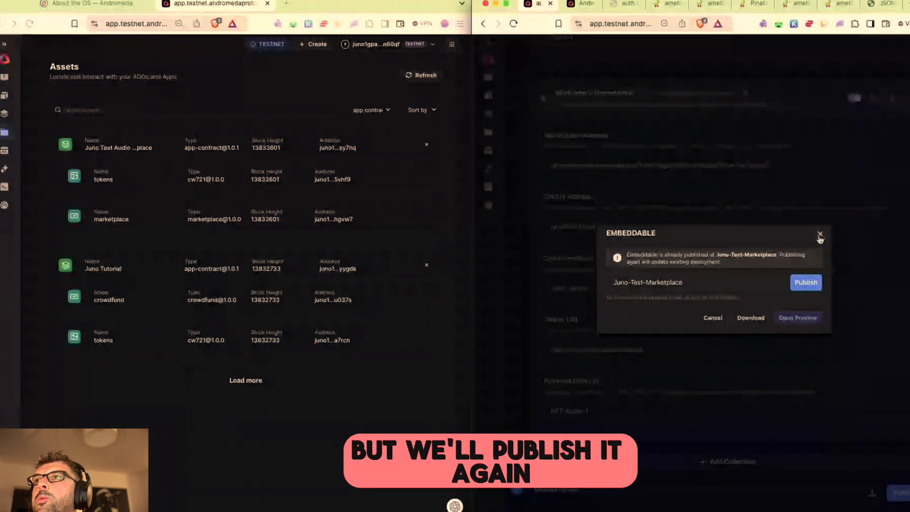
Step: Republish to Juno-Test-Marketplace, broadcasting and approving the transaction in Keplr
left_click(806, 282)
left_click(809, 323)
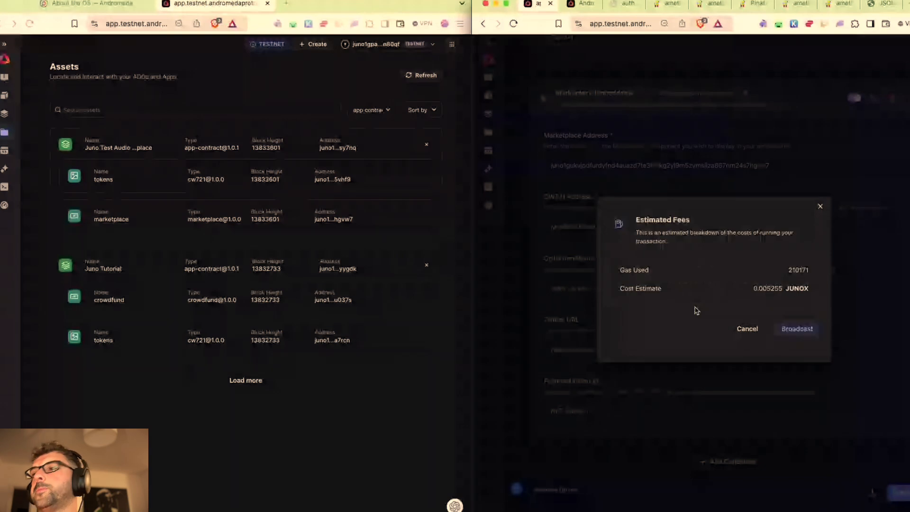
left_click(797, 329)
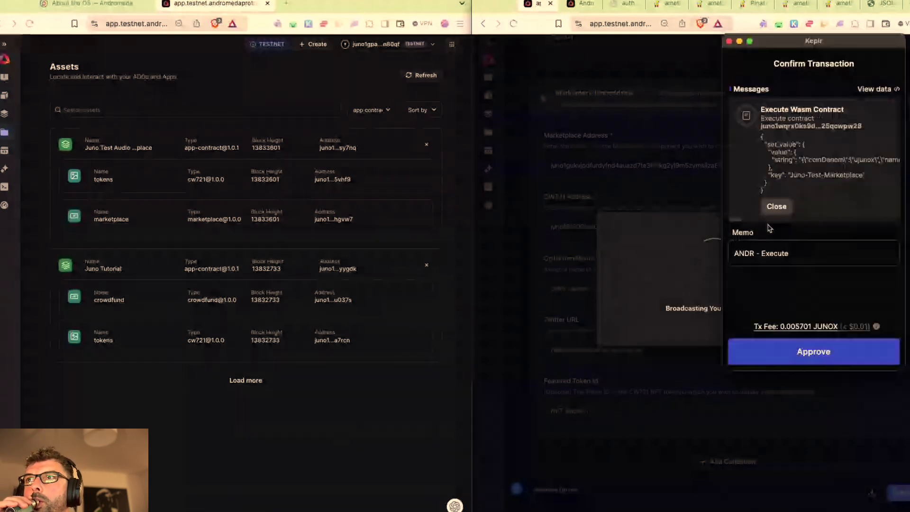
left_click(759, 353)
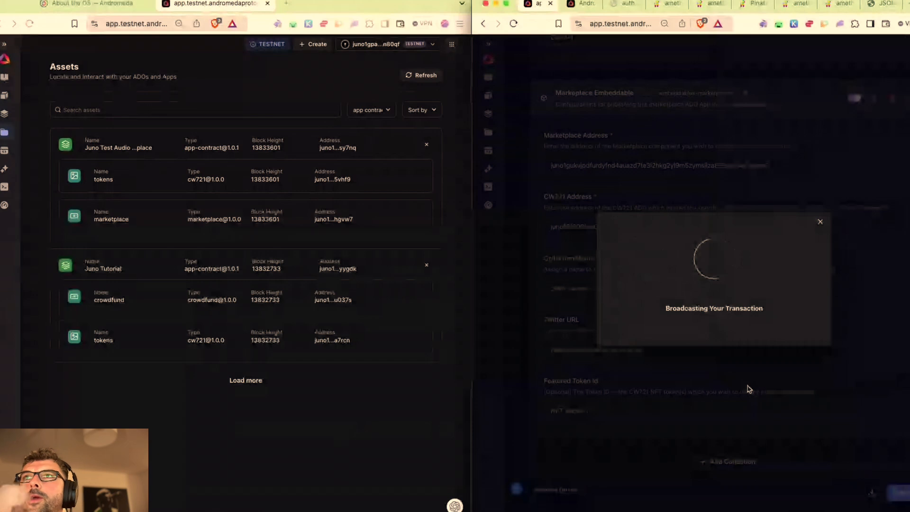
left_click(715, 351)
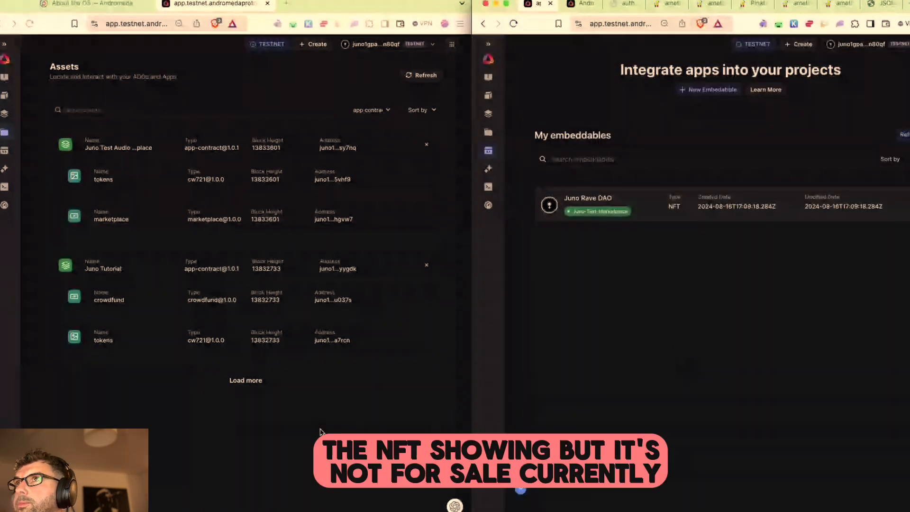
Step: Start a Send NFT message with the marketplace contract's address as Recipient Address
left_click(584, 3)
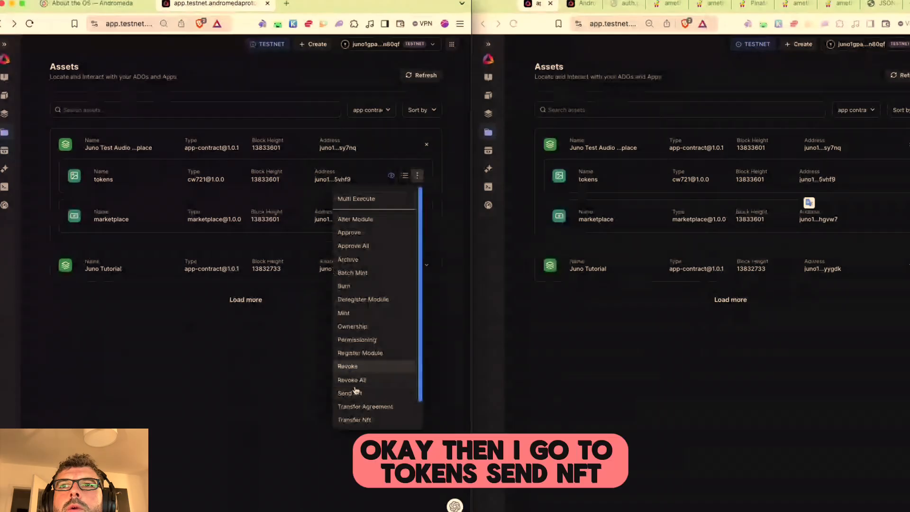
left_click(350, 393)
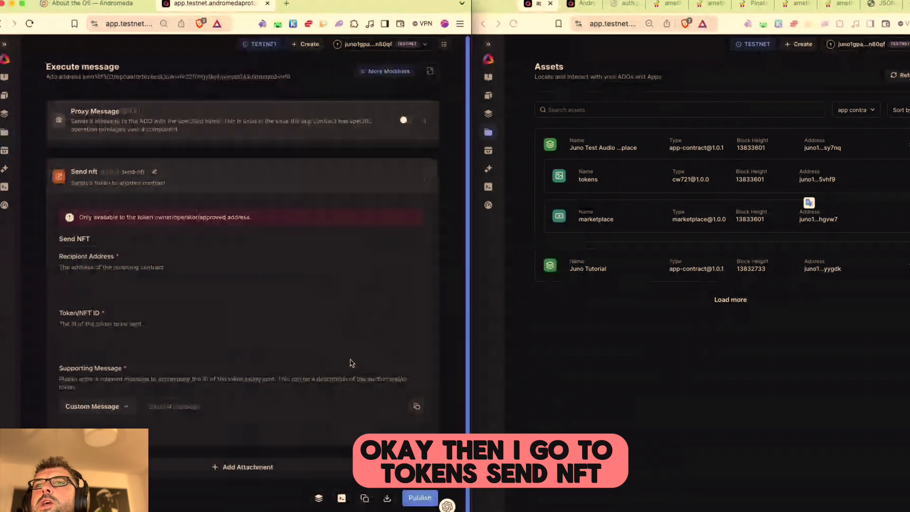
left_click(76, 286)
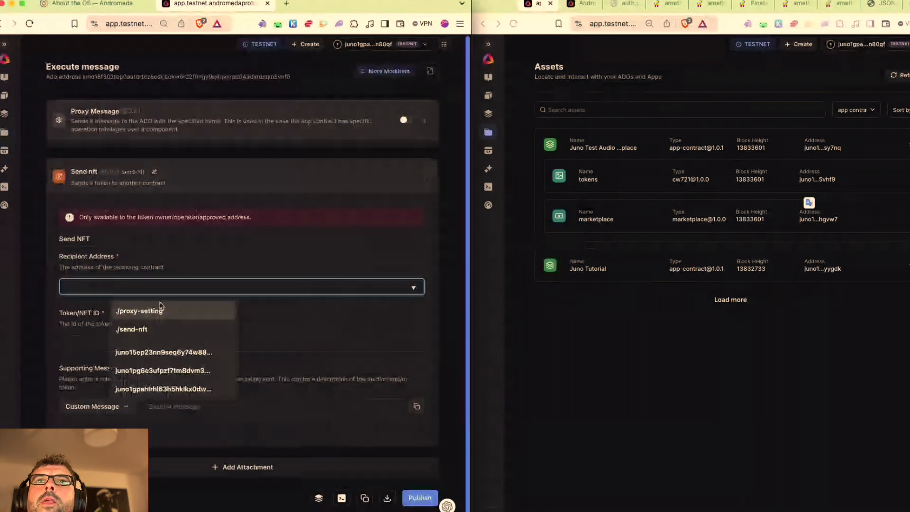
left_click(360, 46)
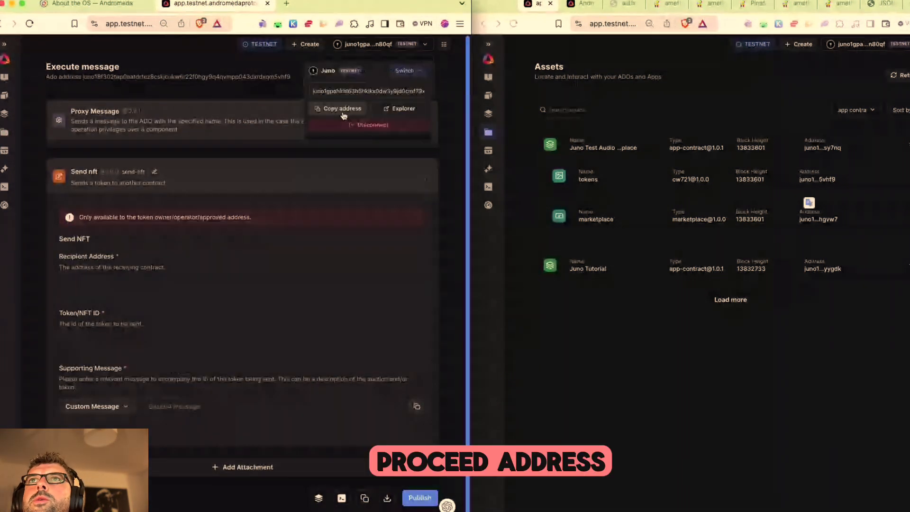
left_click(343, 110)
left_click(87, 282)
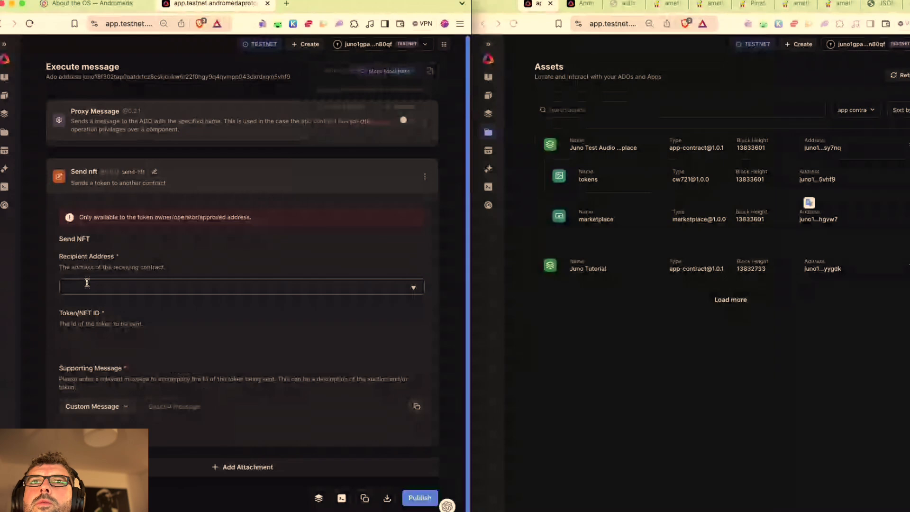
left_click(86, 282)
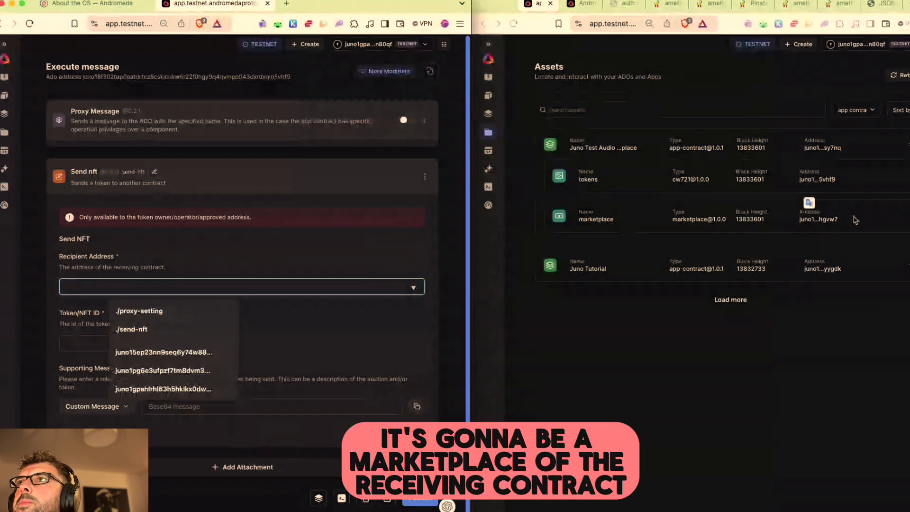
left_click(816, 222)
left_click(118, 289)
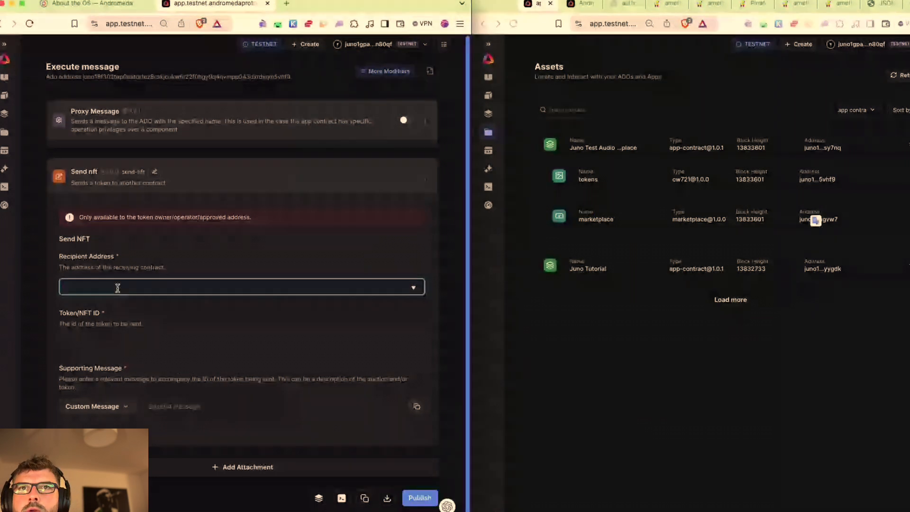
type("juno1gukvjpdfurdyfnd4auazd7te3f2hkg2yl9m6zymsjlza867nm24s7hgvw7")
Step: Choose NFT-02-AUDIO as the token and Marketplace as the supporting message type
left_click(97, 357)
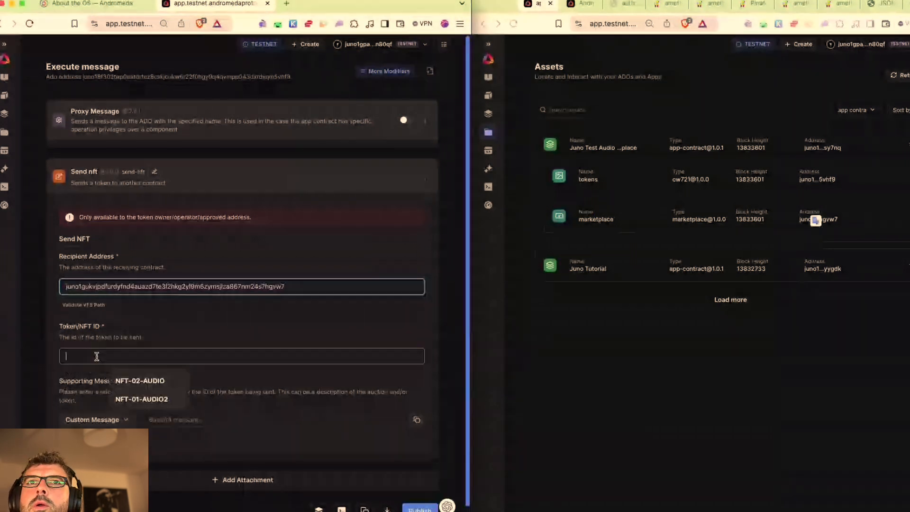
left_click(128, 380)
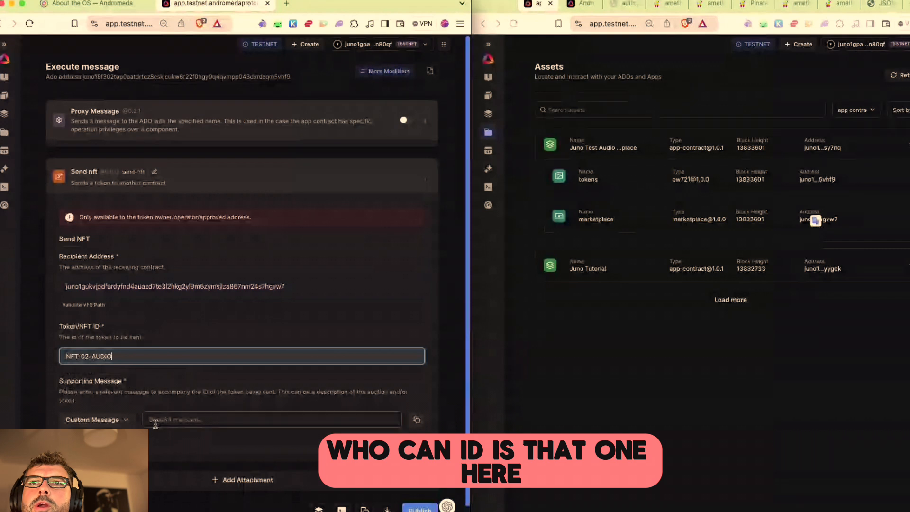
left_click(120, 421)
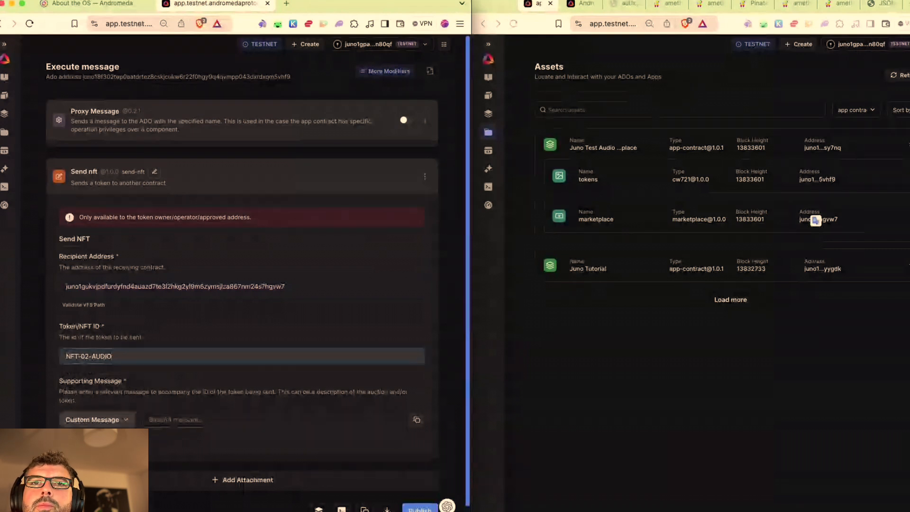
left_click(90, 455)
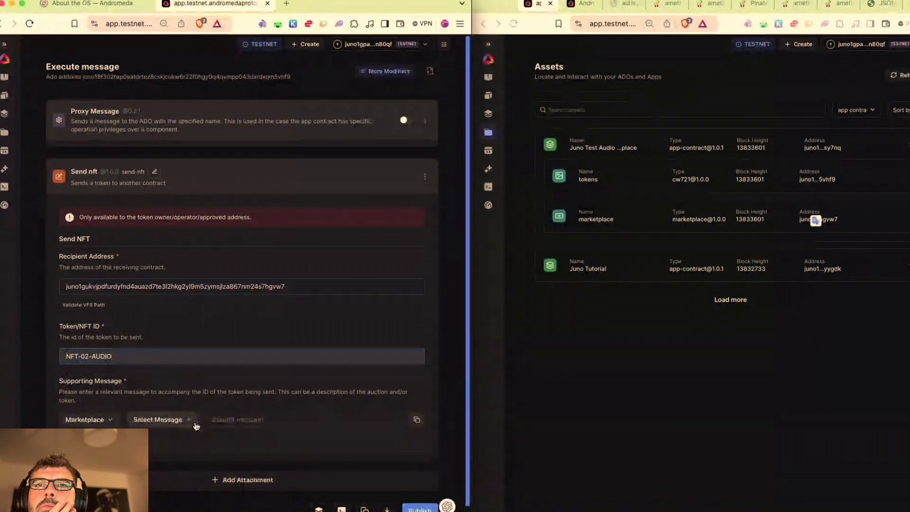
left_click(192, 422)
Step: Choose CW721 start sale with denom ujunox, no start time, and price 10000000
left_click(241, 436)
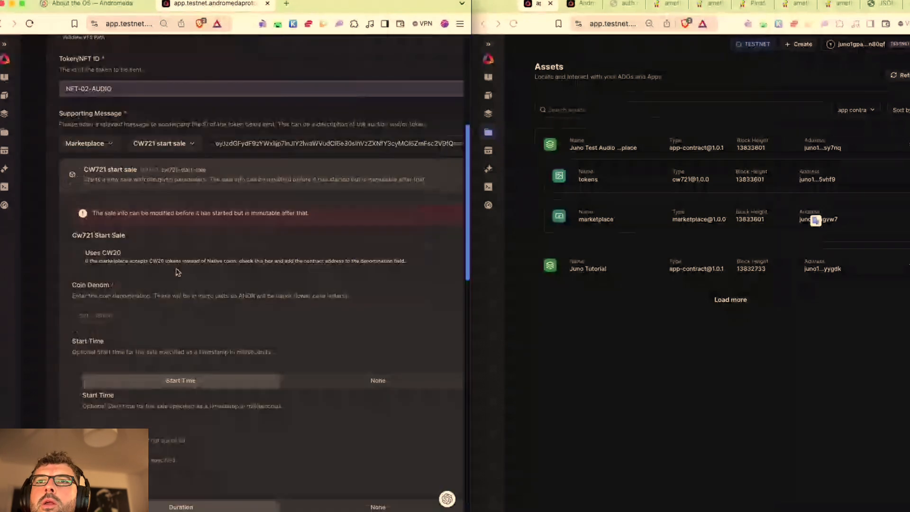
left_click(128, 315)
type("ujun")
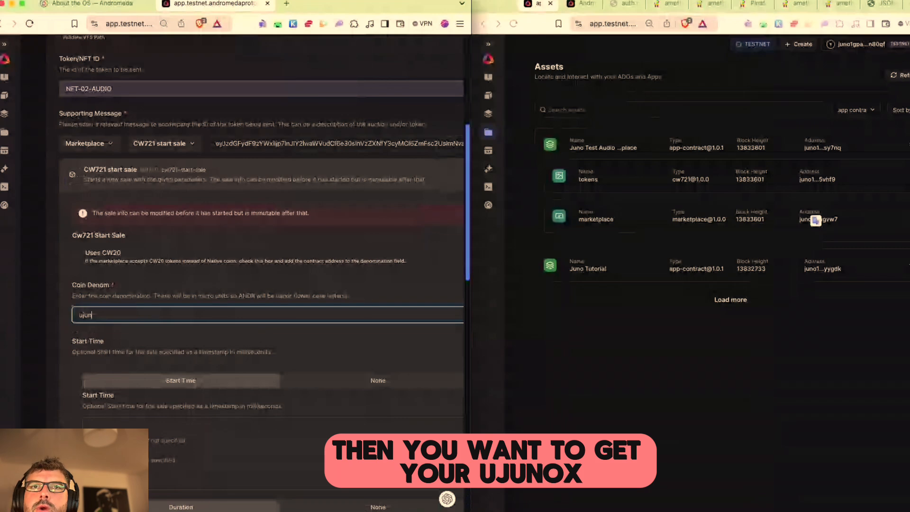
type("ox")
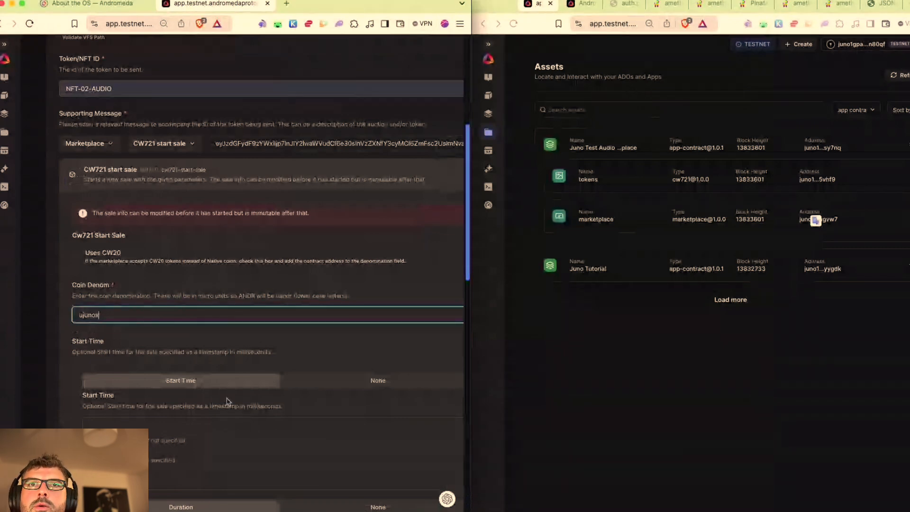
left_click(332, 386)
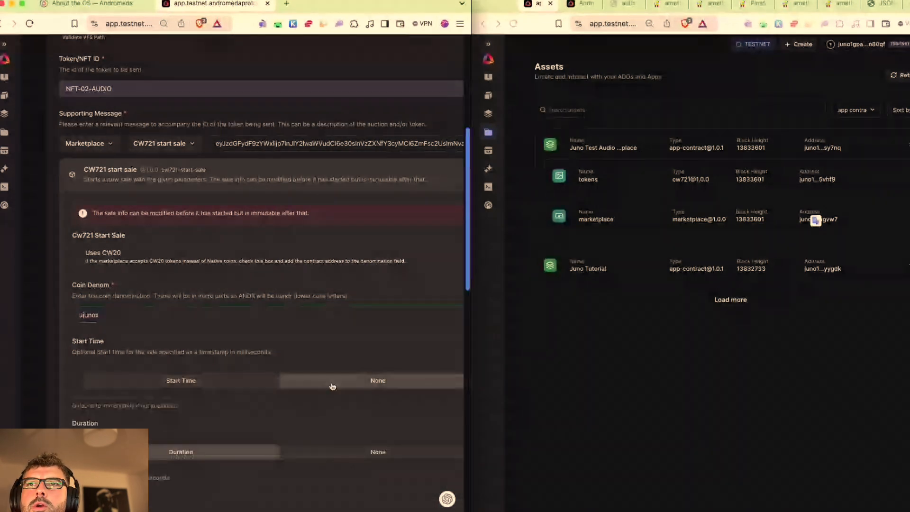
scroll(308, 382, "down", 3)
scroll(308, 381, "down", 3)
left_click(146, 369)
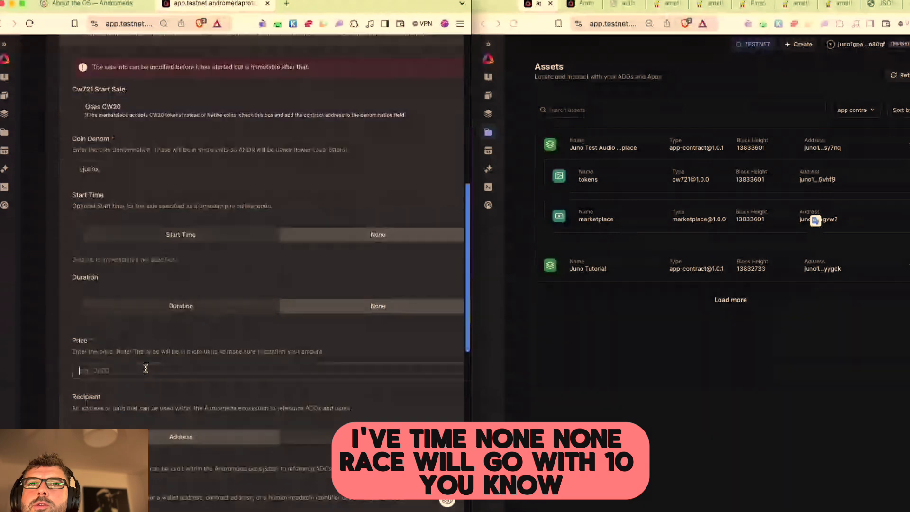
type("1000000")
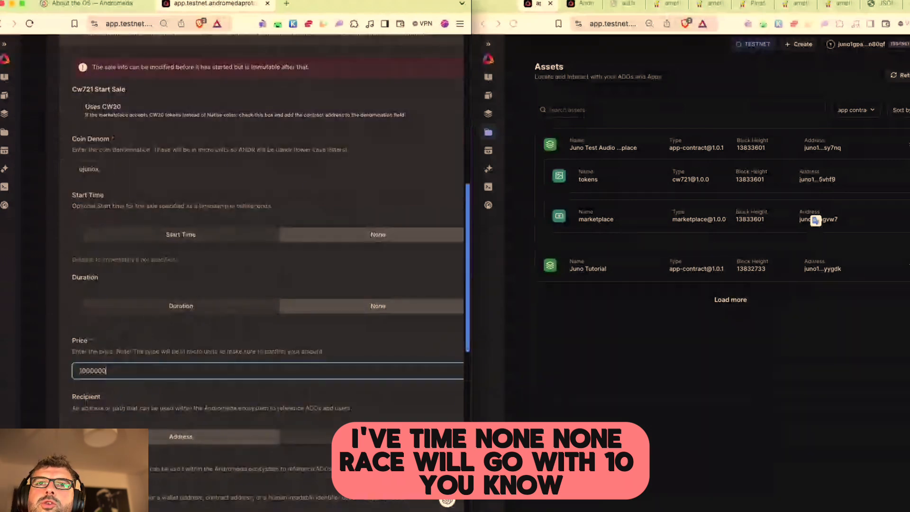
type("0")
Step: Paste the wallet address as sale recipient, leaving recovery address and extra msg unset
scroll(369, 414, "down", 5)
left_click(178, 380)
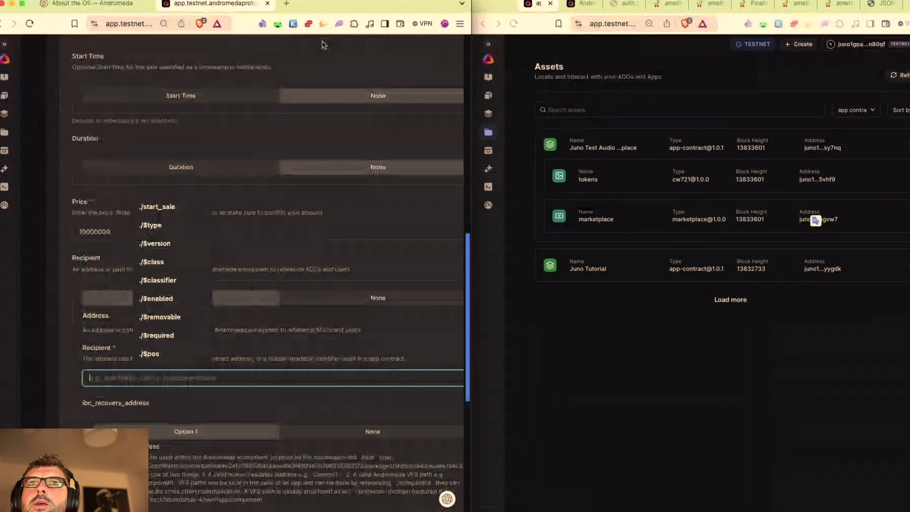
left_click(135, 341)
left_click(131, 348)
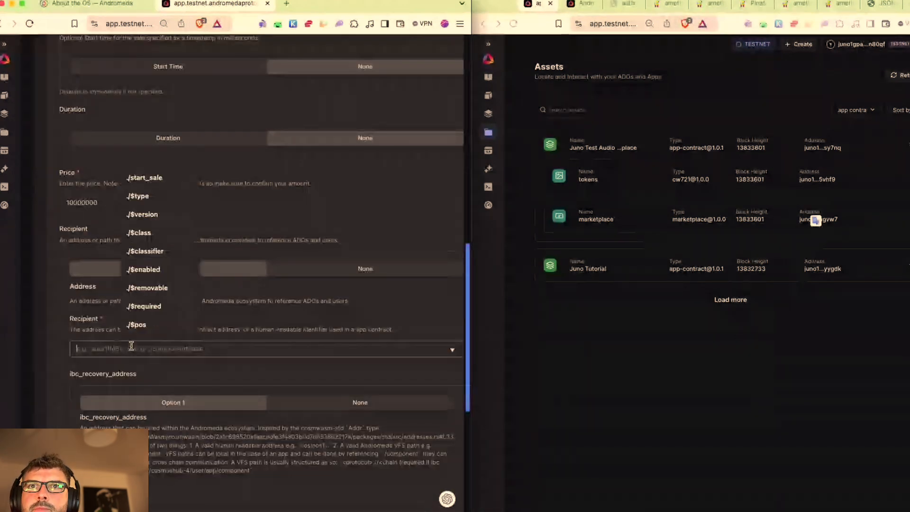
type("juno1gpahlrhl63h5hklkx0dw3y9jd0cmf79xwn80qf")
scroll(335, 276, "down", 5)
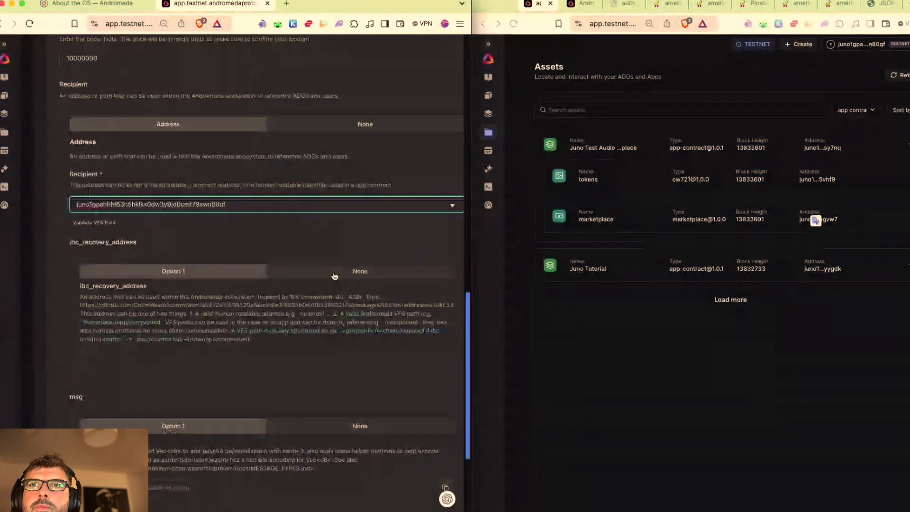
left_click(335, 277)
left_click(292, 341)
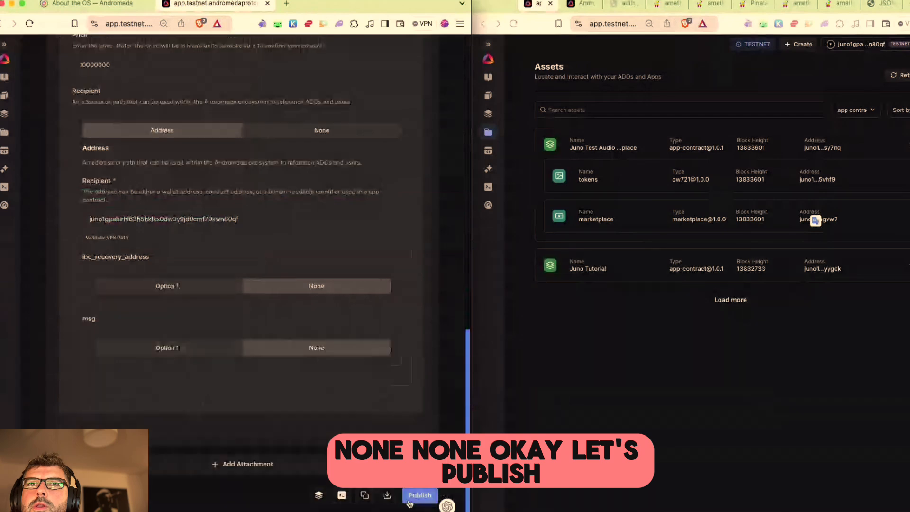
Step: Publish the Send NFT message, estimate fees, broadcast, and approve it in Keplr
left_click(420, 495)
left_click(298, 322)
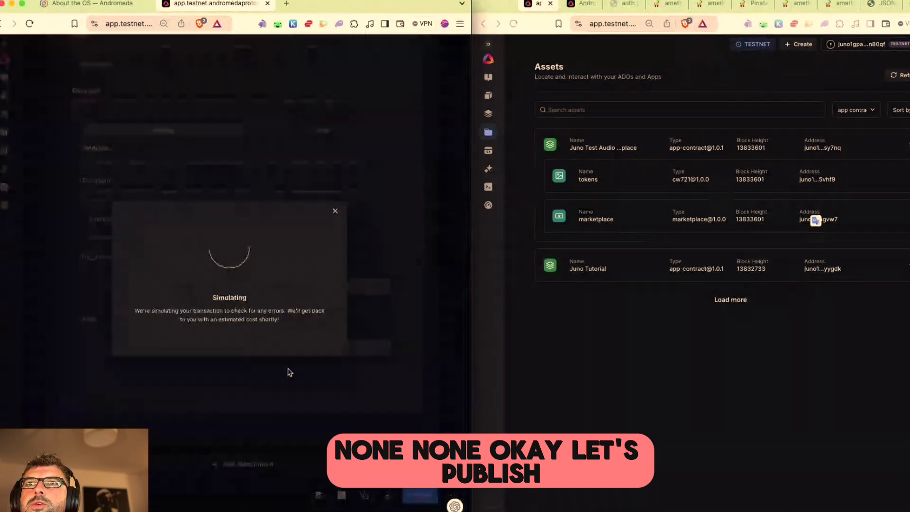
left_click(309, 333)
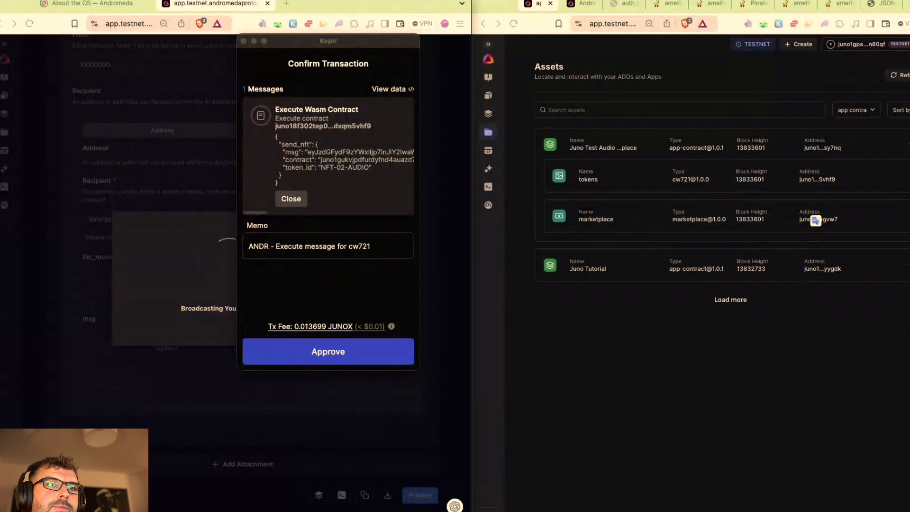
left_click(329, 359)
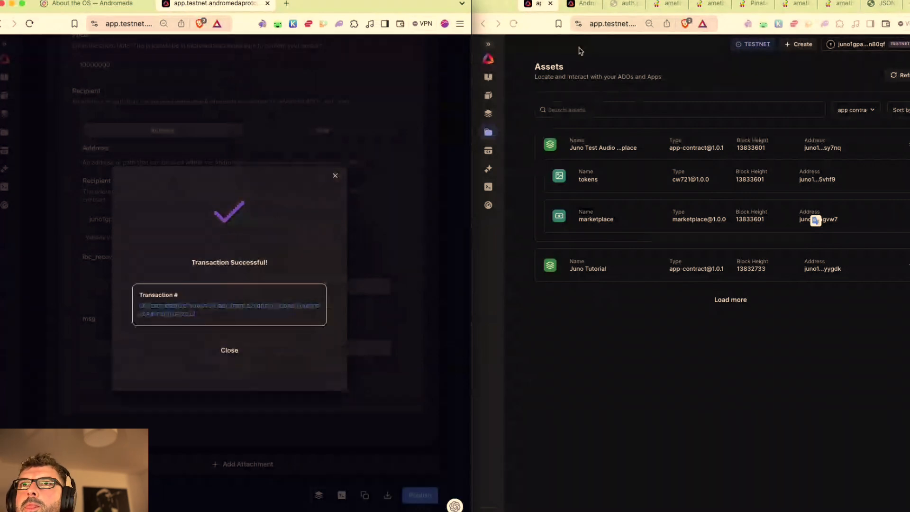
Step: Reload the embeddable NFT page and switch Keplr to the testing hot wallet
left_click(579, 4)
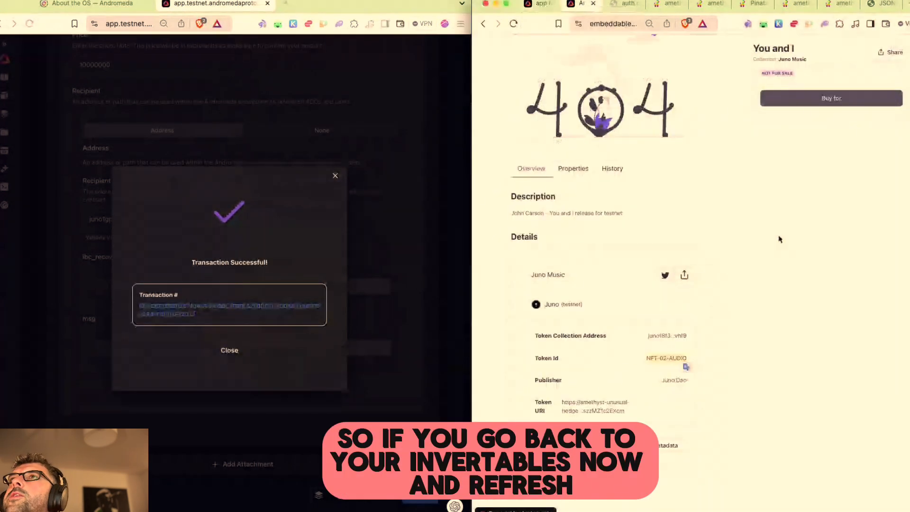
left_click(514, 24)
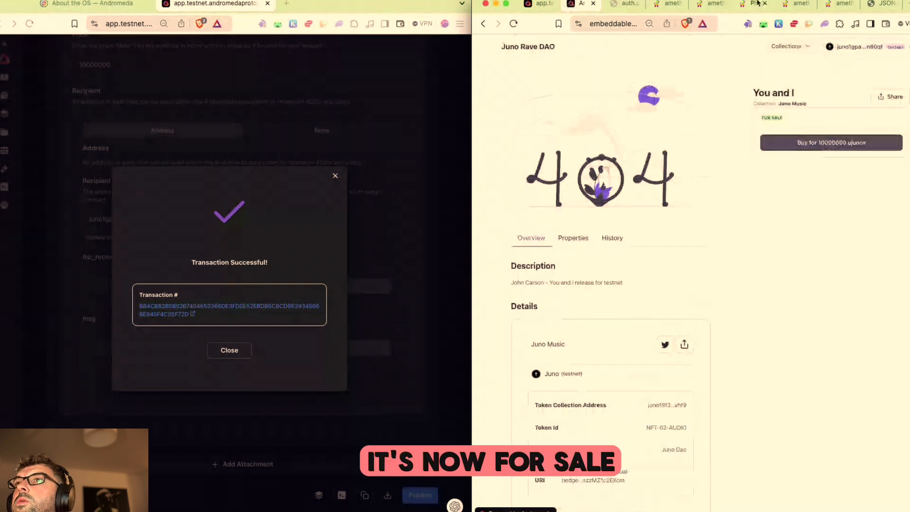
left_click(778, 23)
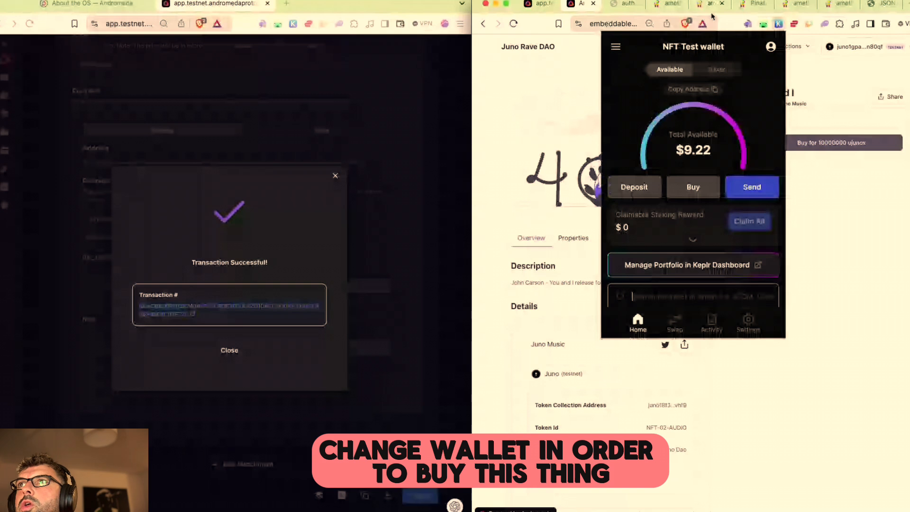
left_click(771, 47)
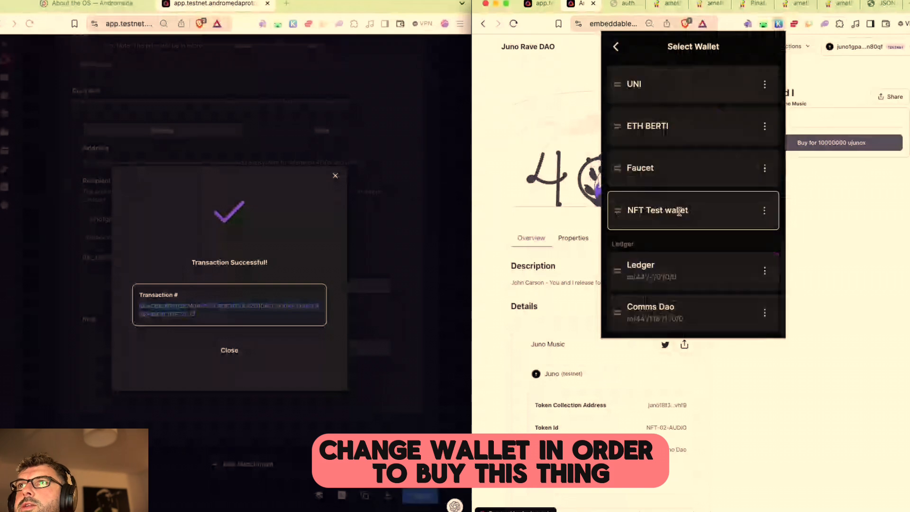
left_click(666, 125)
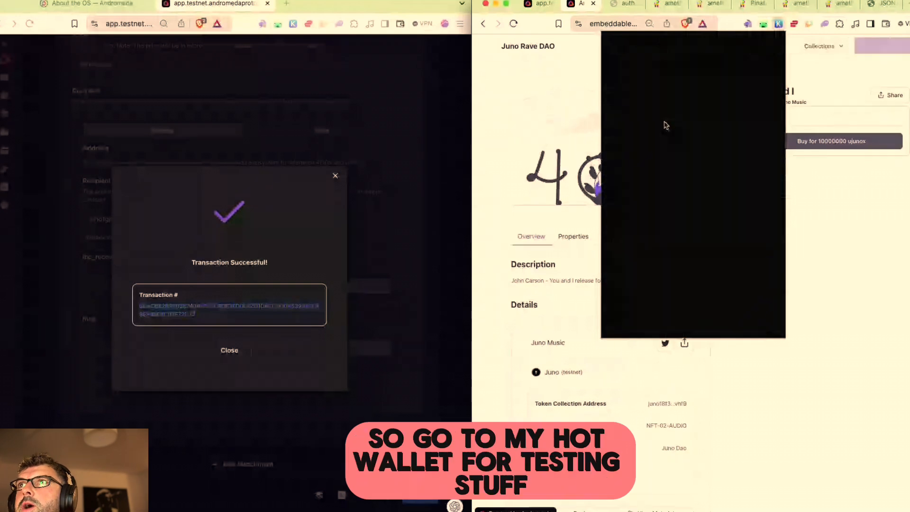
left_click(868, 182)
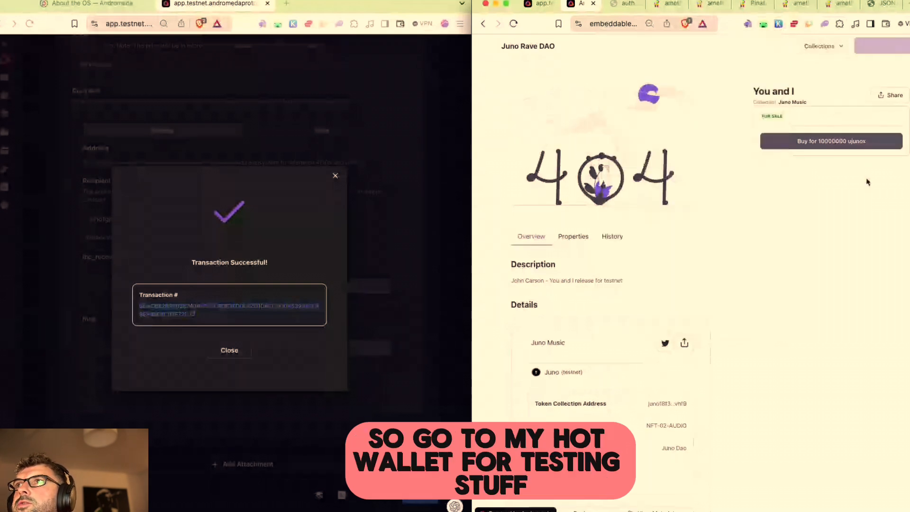
Step: Buy the You and I NFT now for 10 JUNOX, approving the purchase in Keplr
left_click(834, 141)
left_click(725, 300)
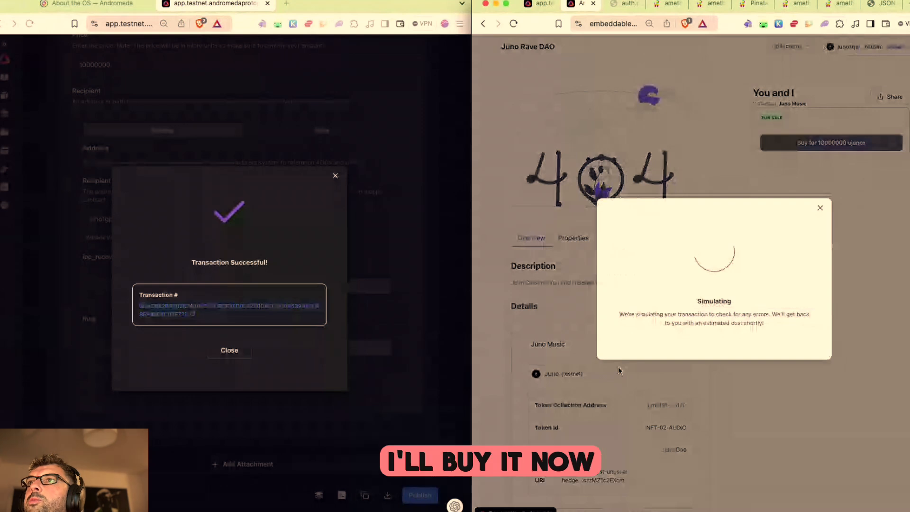
left_click(789, 349)
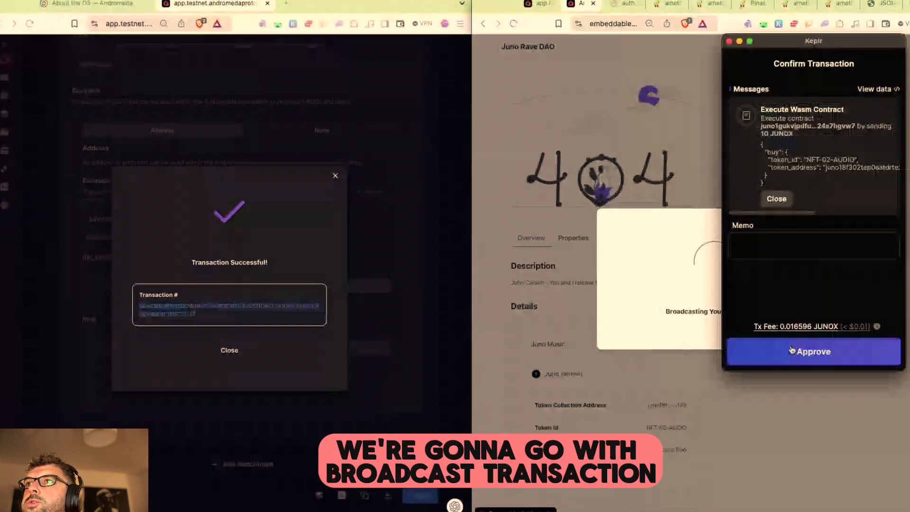
left_click(811, 361)
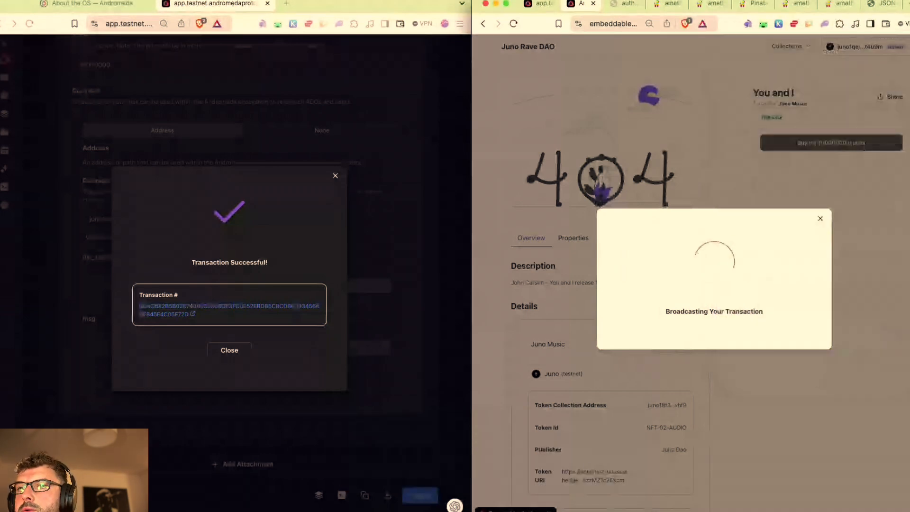
left_click(713, 348)
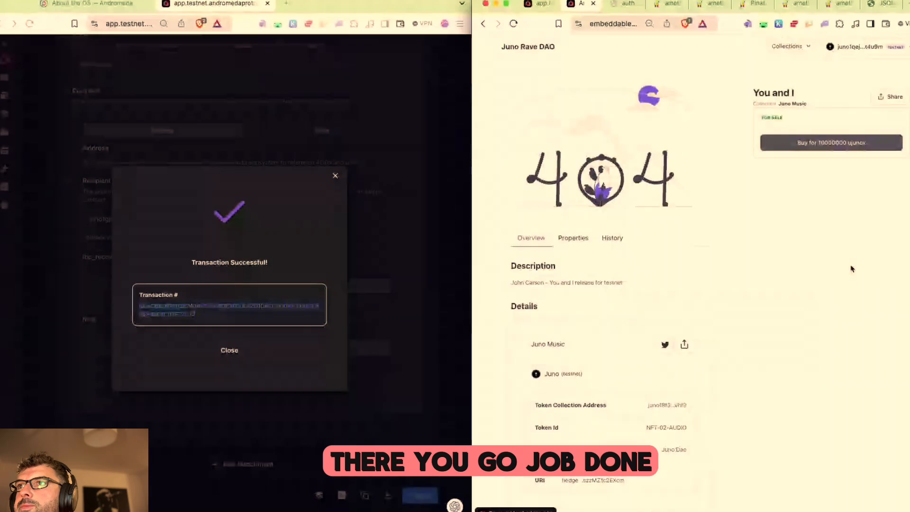